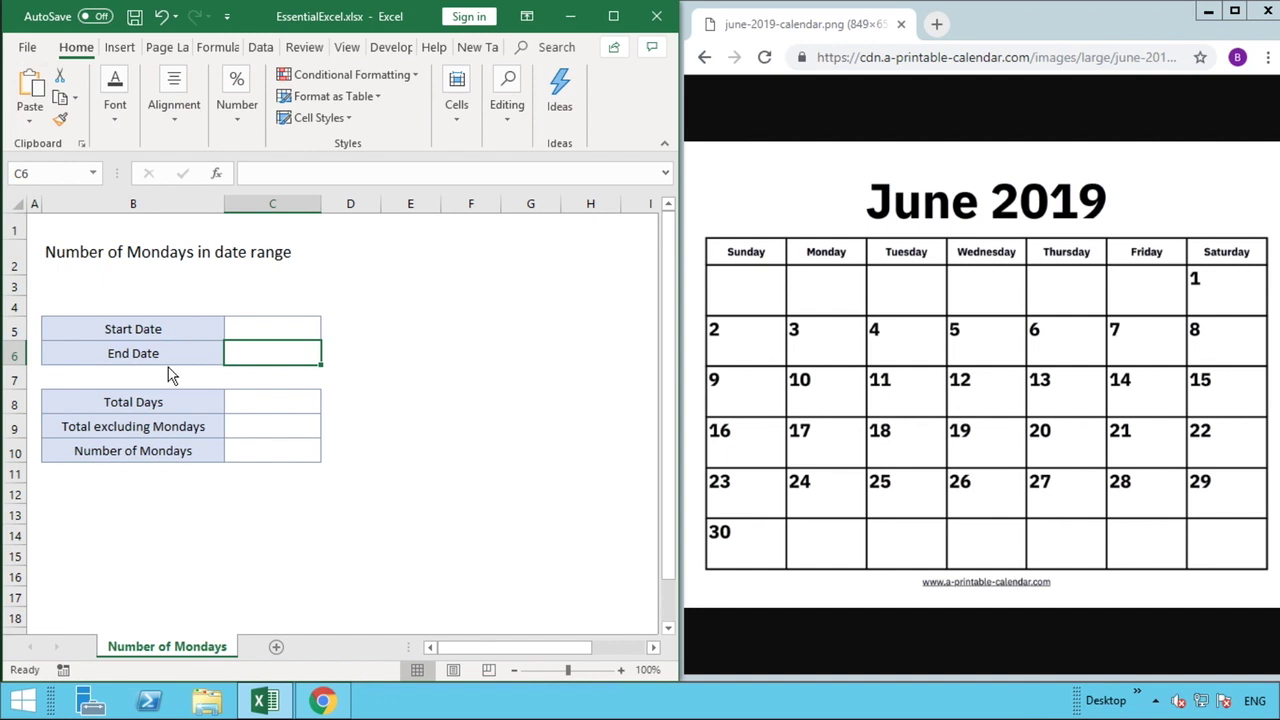
Step: Enter 3 June 2019 as the Start Date in C5 and 6 June 2019 as the End Date in C6
{"action": "left_click", "coordinate": [263, 328]}
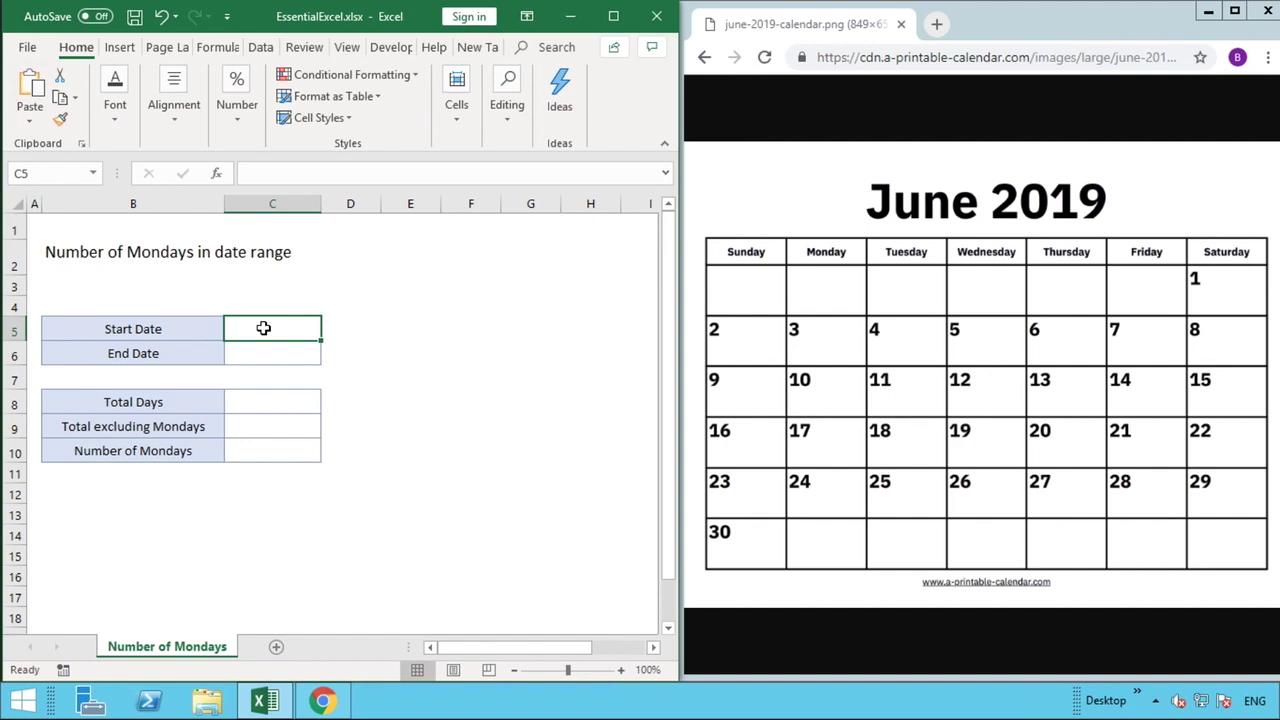
{"action": "type", "text": "3 june 2019"}
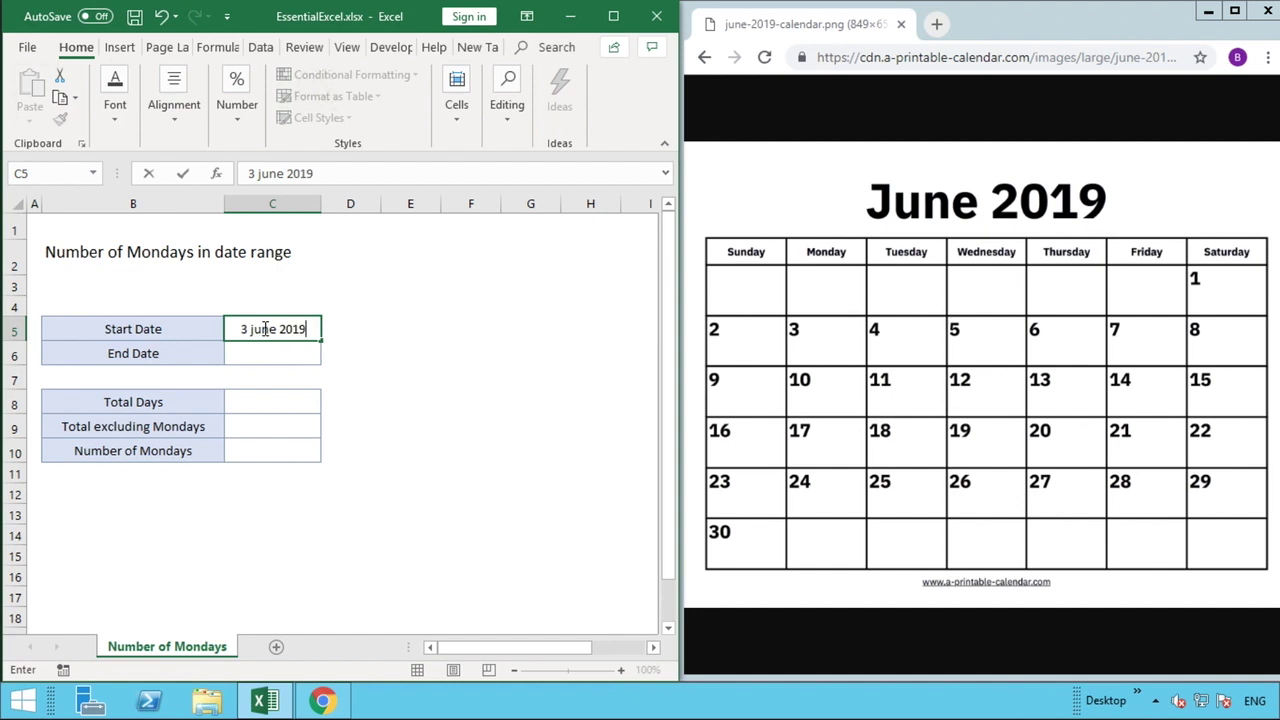
{"action": "key", "text": "Return"}
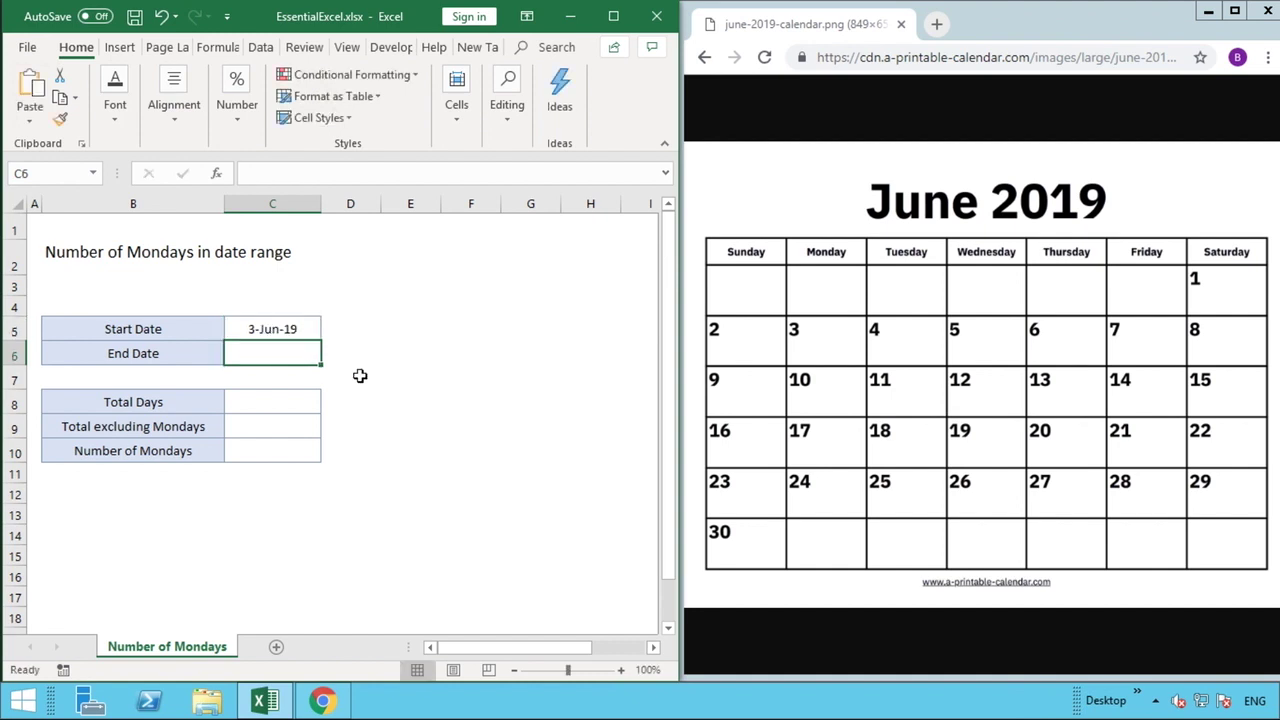
{"action": "type", "text": "6 june 2019"}
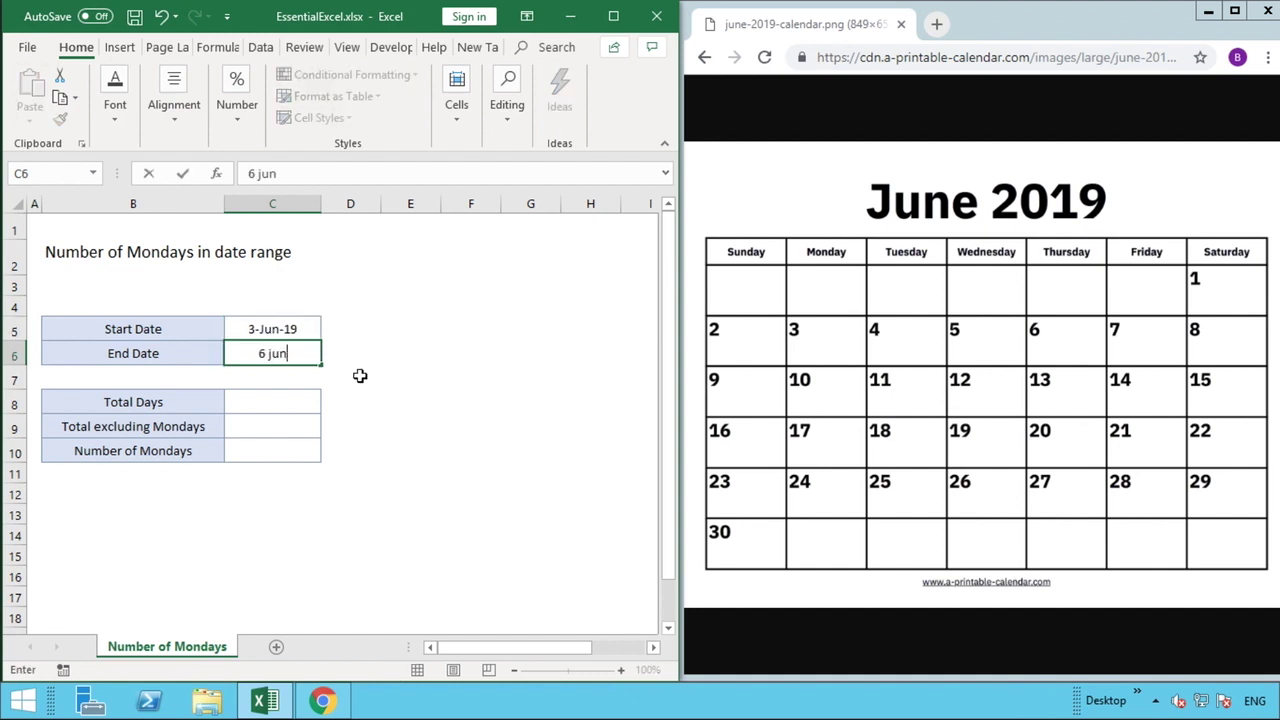
{"action": "key", "text": "Return"}
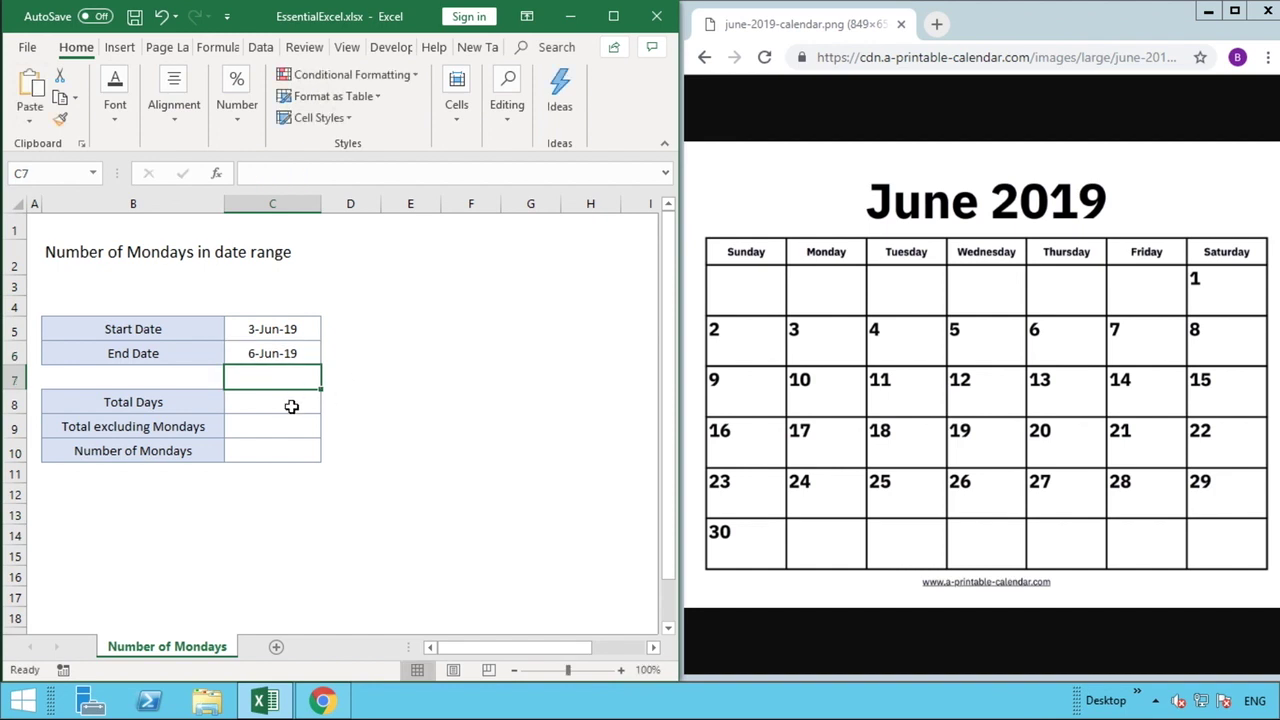
Step: Calculate Total Days in C8 by subtracting the start date from the end date with the formula =C6-C5
{"action": "left_click", "coordinate": [291, 406]}
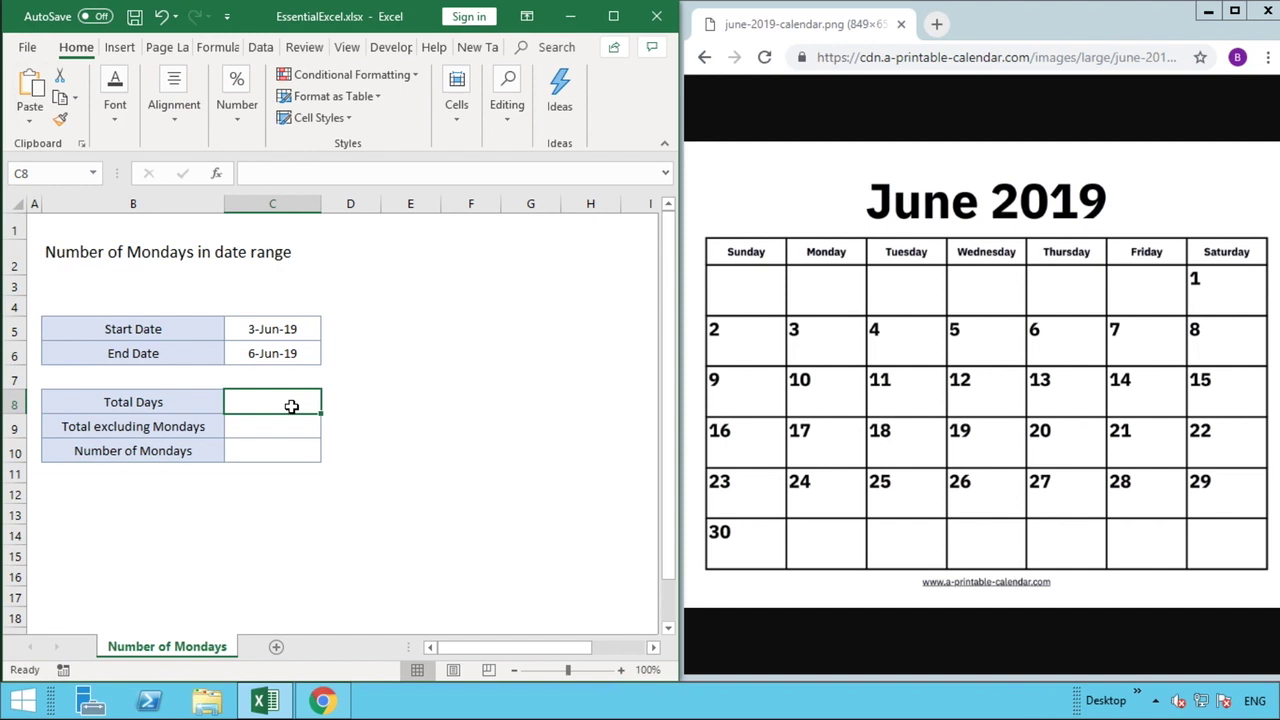
{"action": "type", "text": "="}
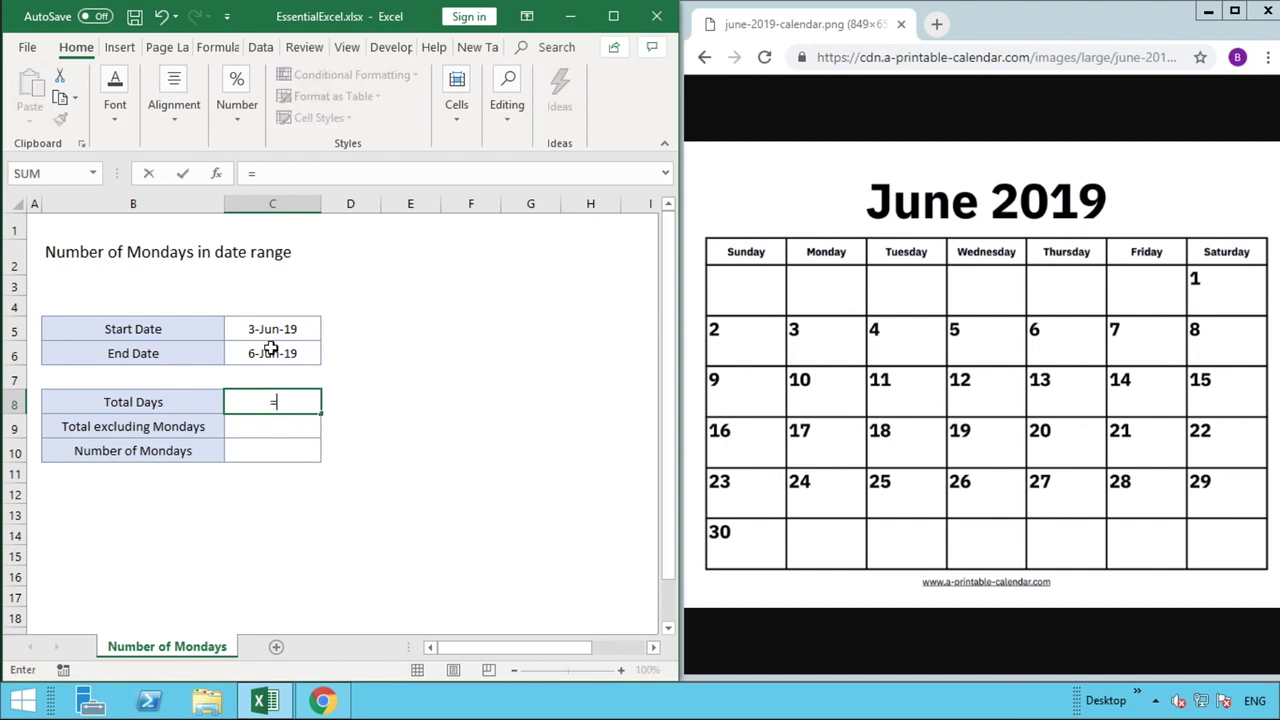
{"action": "left_click", "coordinate": [271, 349]}
{"action": "type", "text": "-"}
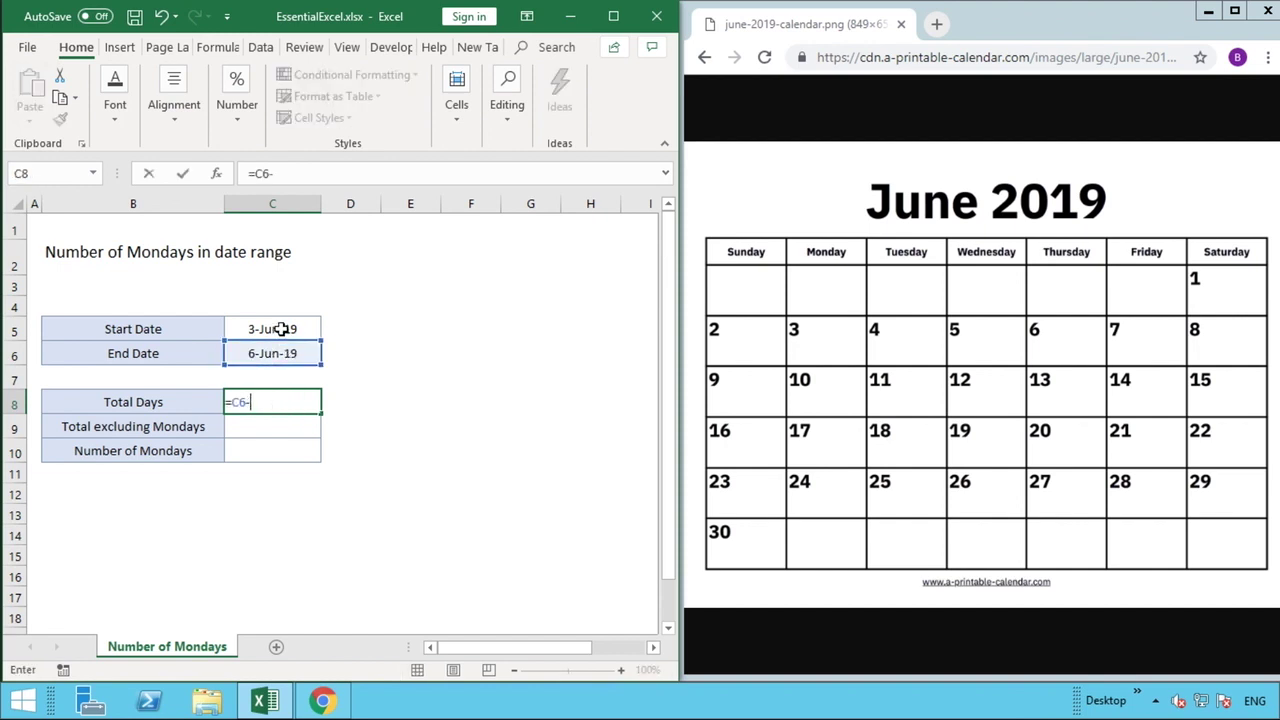
{"action": "left_click", "coordinate": [280, 329]}
{"action": "key", "text": "Return"}
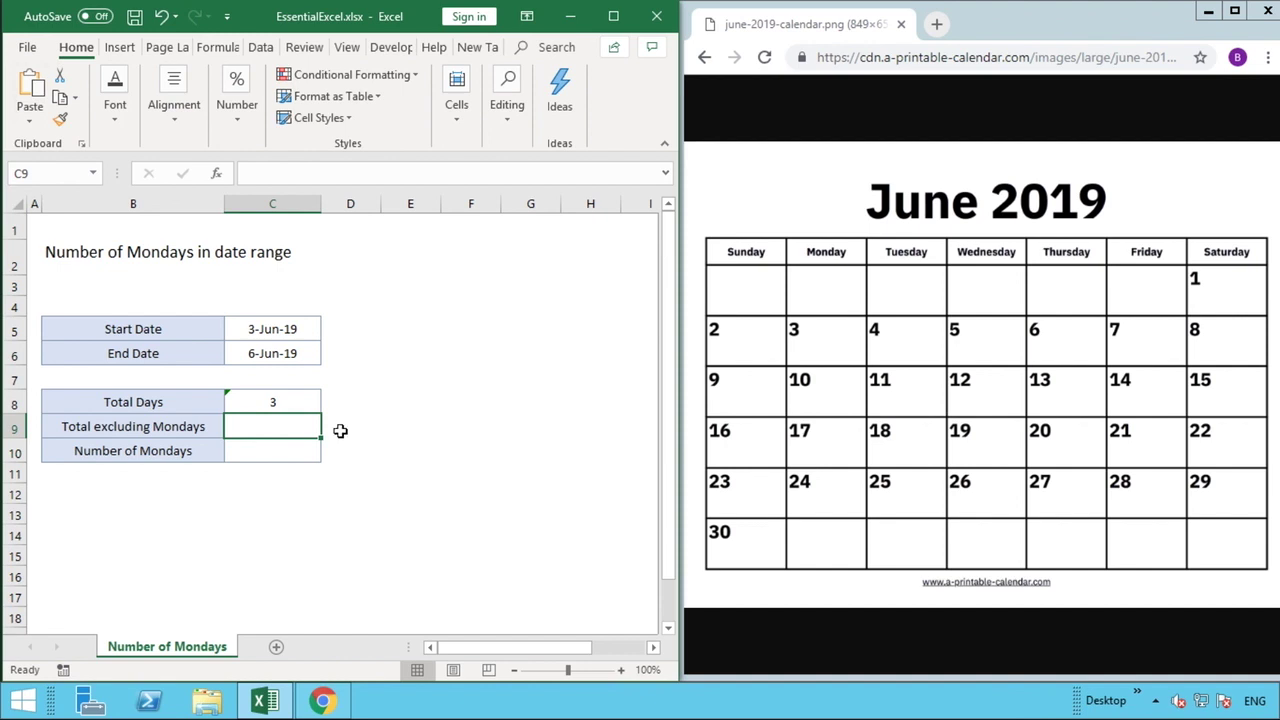
{"action": "left_click", "coordinate": [305, 402]}
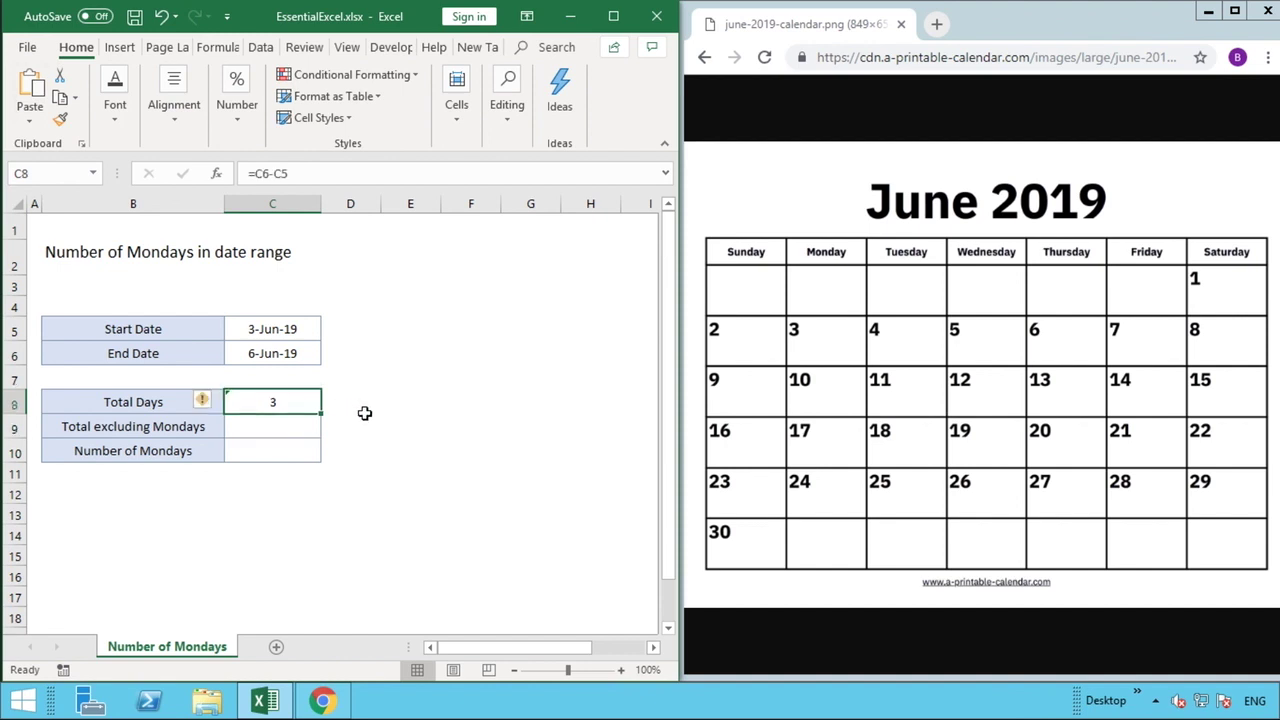
{"action": "left_click", "coordinate": [297, 431]}
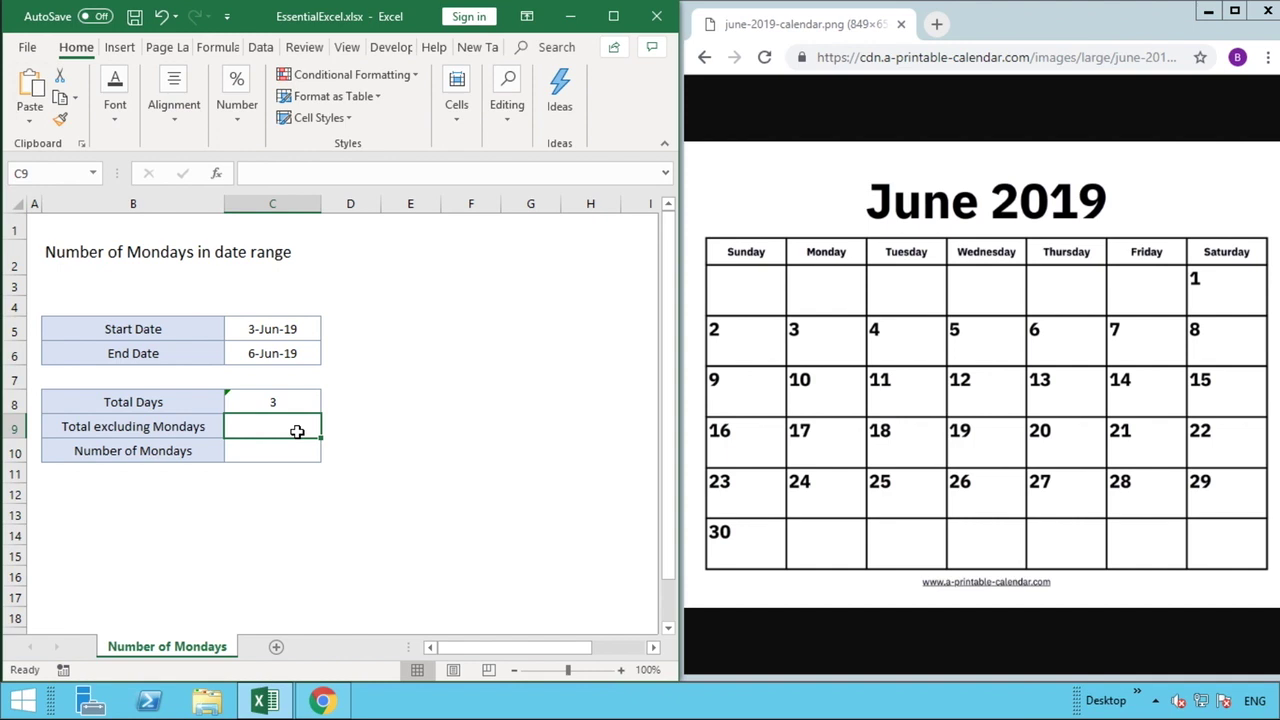
Step: Change the Start Date in C5 to 6 June 2019 and the End Date in C6 to 11 June 2019
{"action": "left_click", "coordinate": [286, 331]}
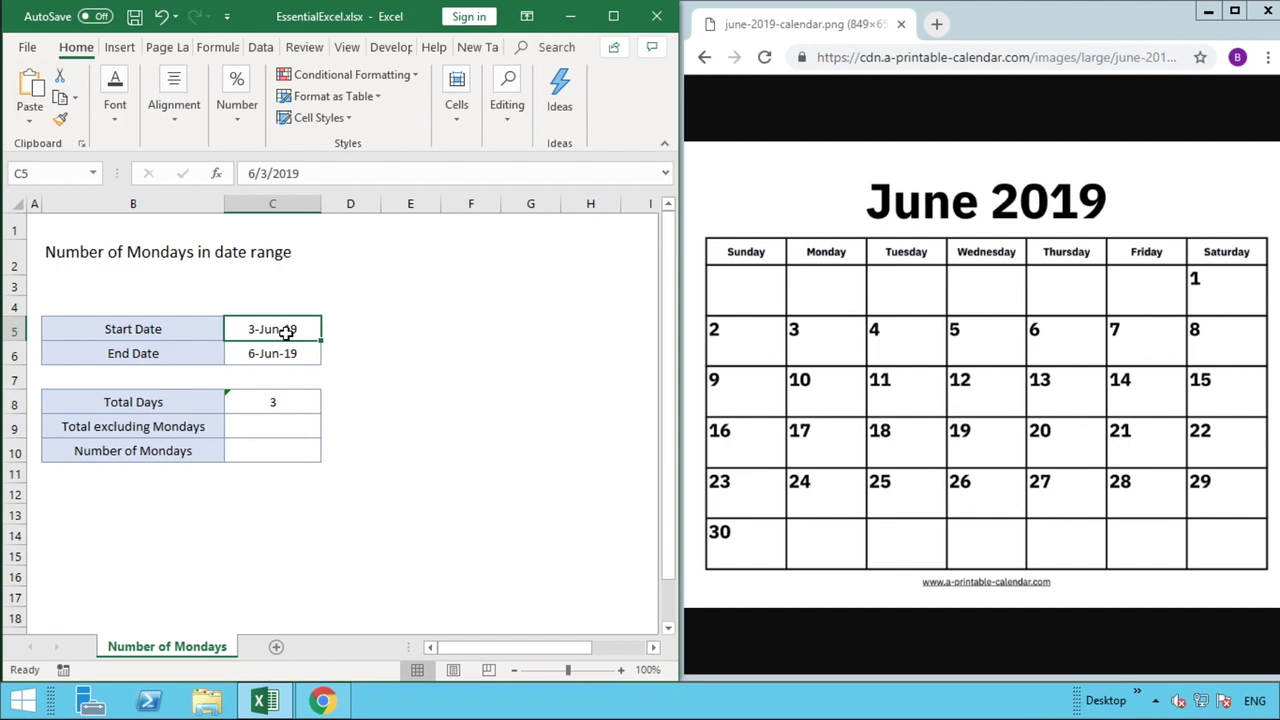
{"action": "type", "text": "6/"}
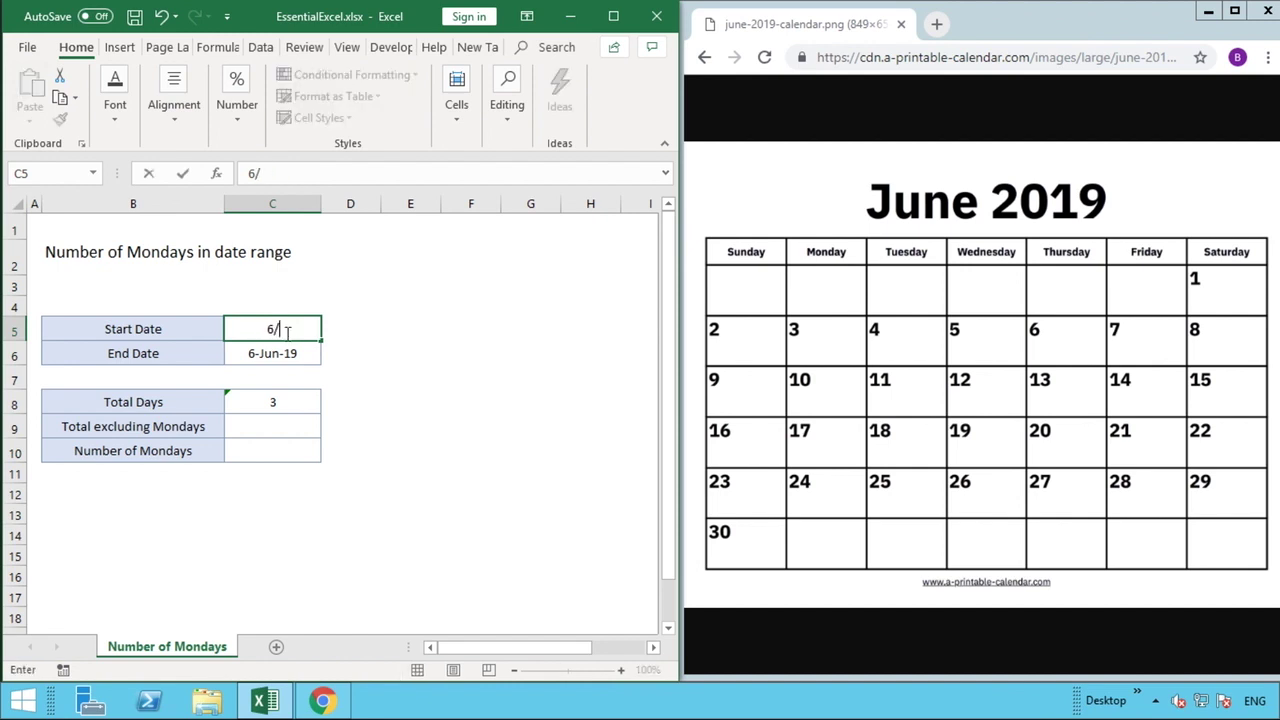
{"action": "key", "text": "BackSpace"}
{"action": "type", "text": "june 2019"}
{"action": "key", "text": "Return"}
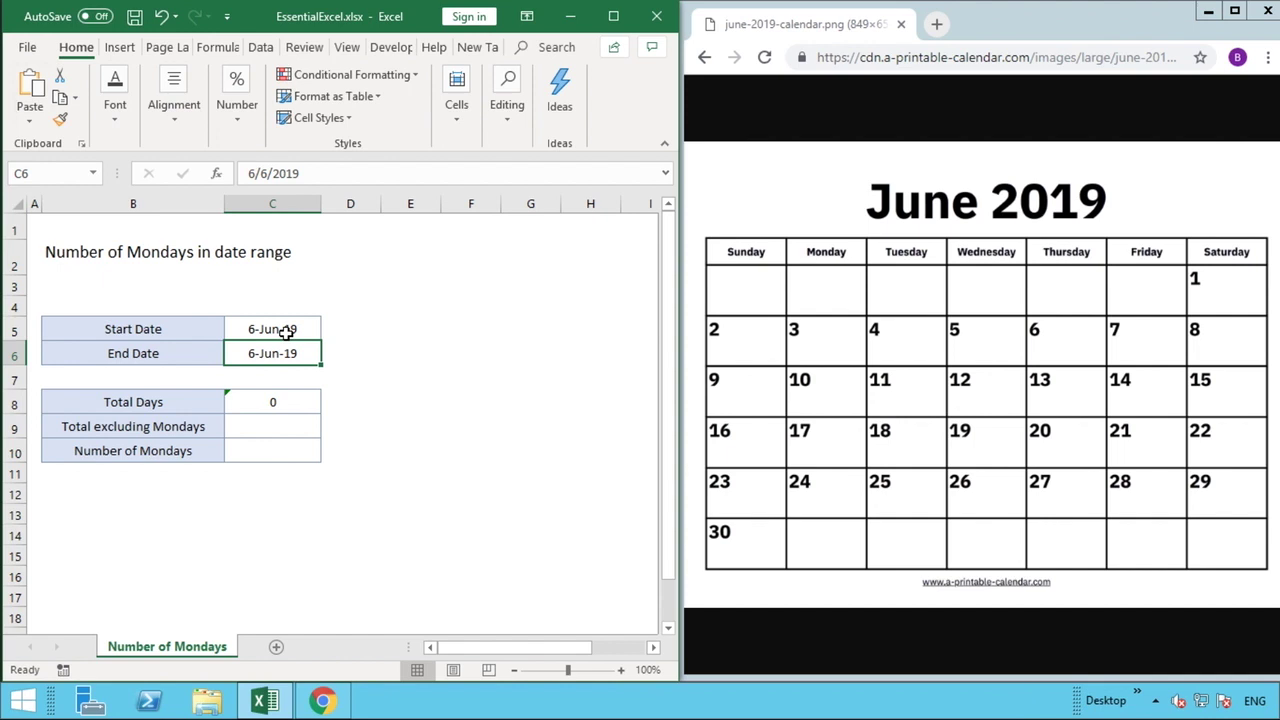
{"action": "type", "text": "11"}
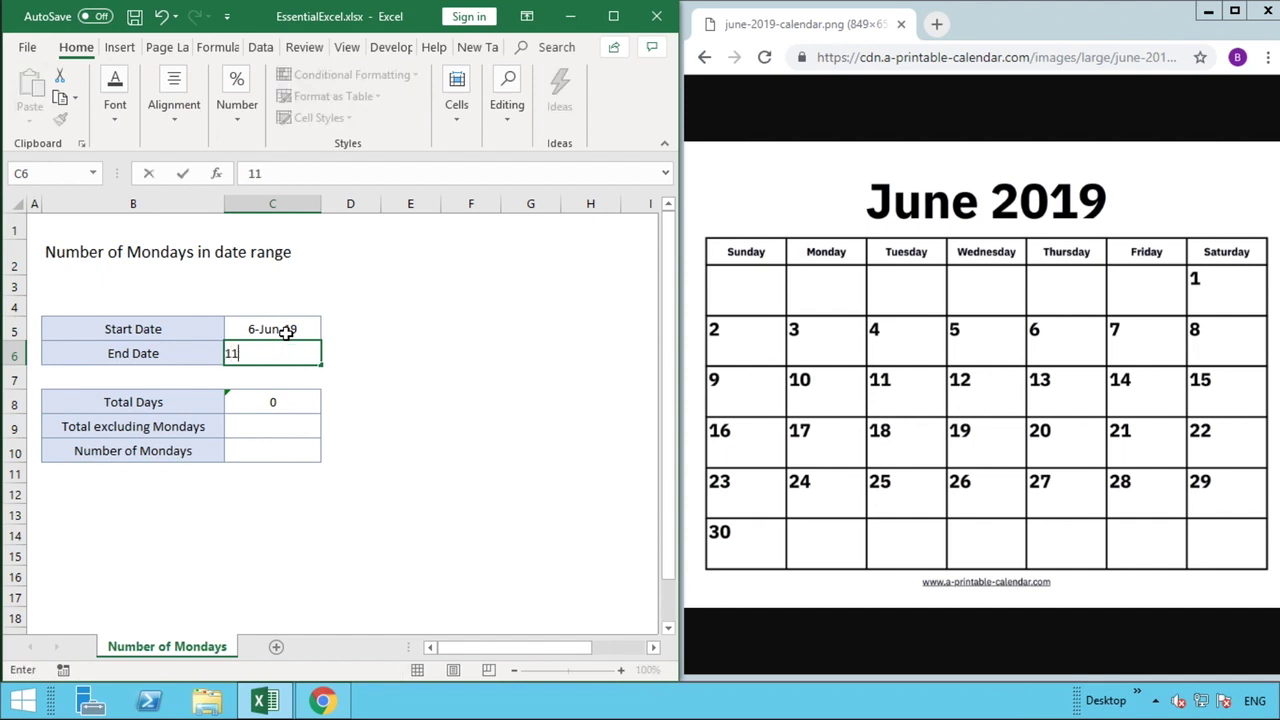
{"action": "type", "text": " june 2019"}
{"action": "key", "text": "Return"}
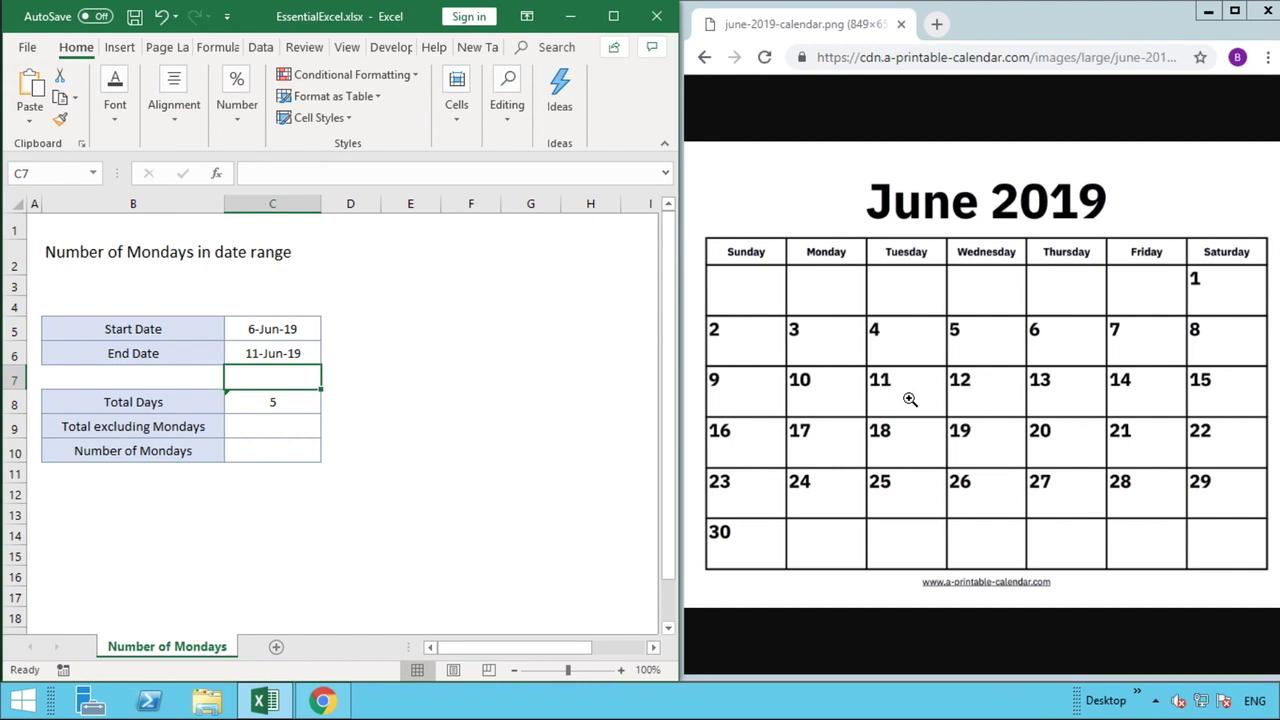
{"action": "left_click", "coordinate": [298, 405]}
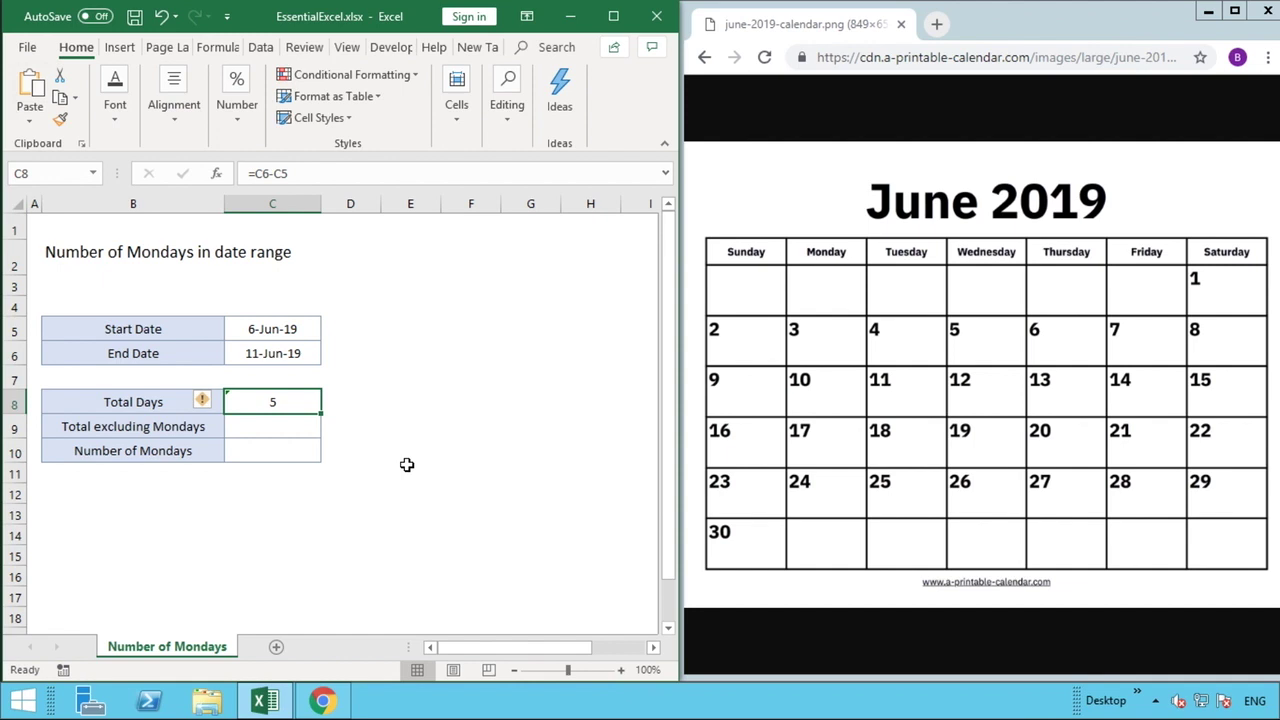
Step: Enter =NETWORKDAYS.INTL(C5,C6,12) in C9 for Total excluding Mondays, choosing the weekend option 12 - Monday only
{"action": "left_click", "coordinate": [295, 426]}
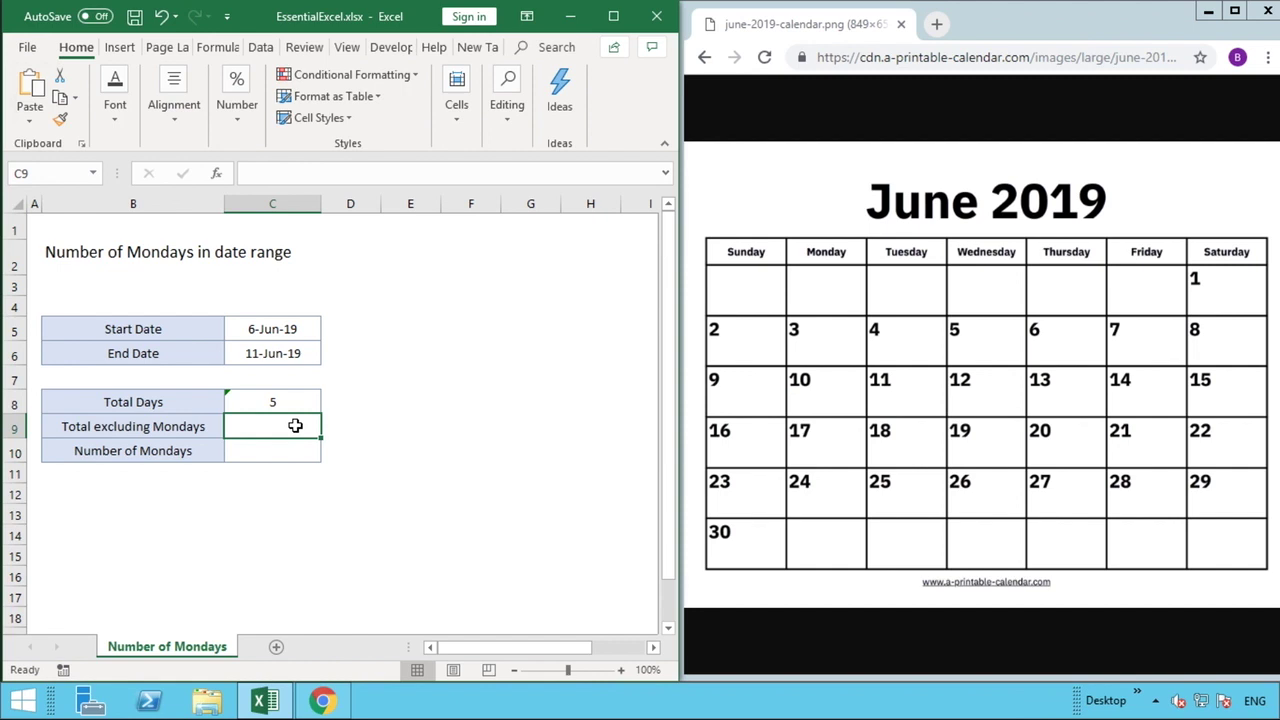
{"action": "type", "text": "=networkdays"}
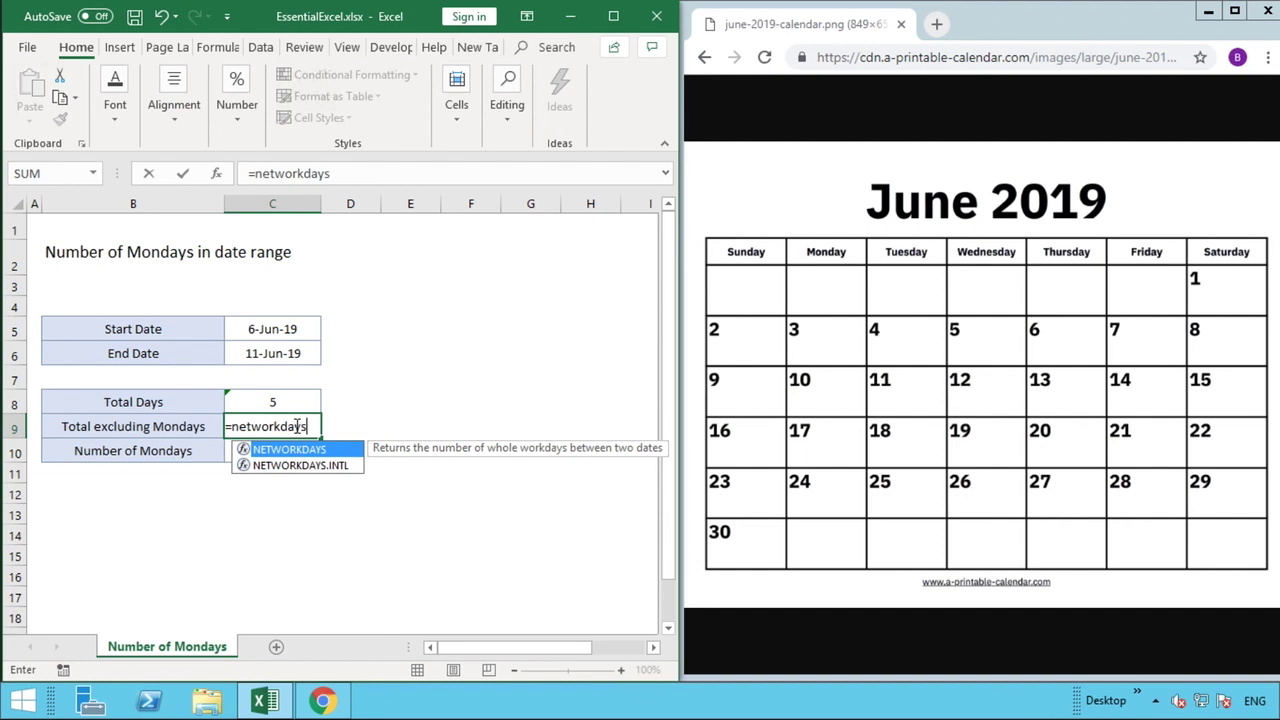
{"action": "type", "text": "."}
{"action": "type", "text": "intl"}
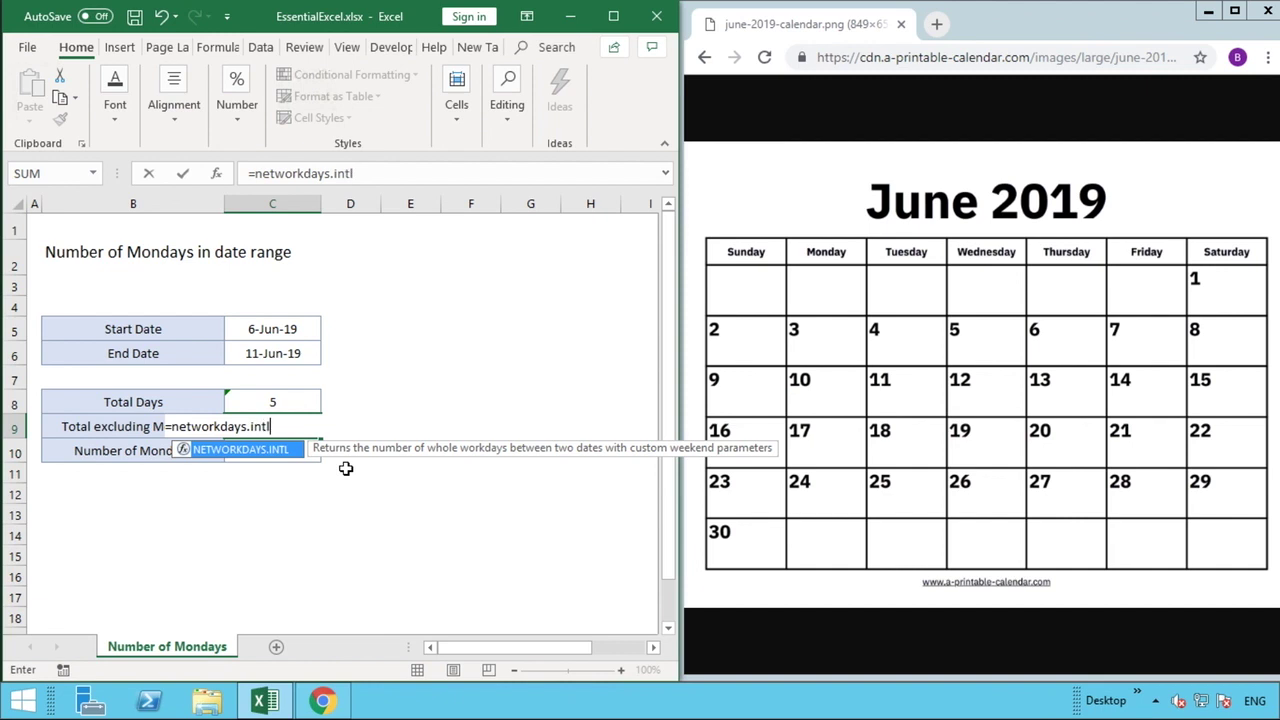
{"action": "type", "text": "("}
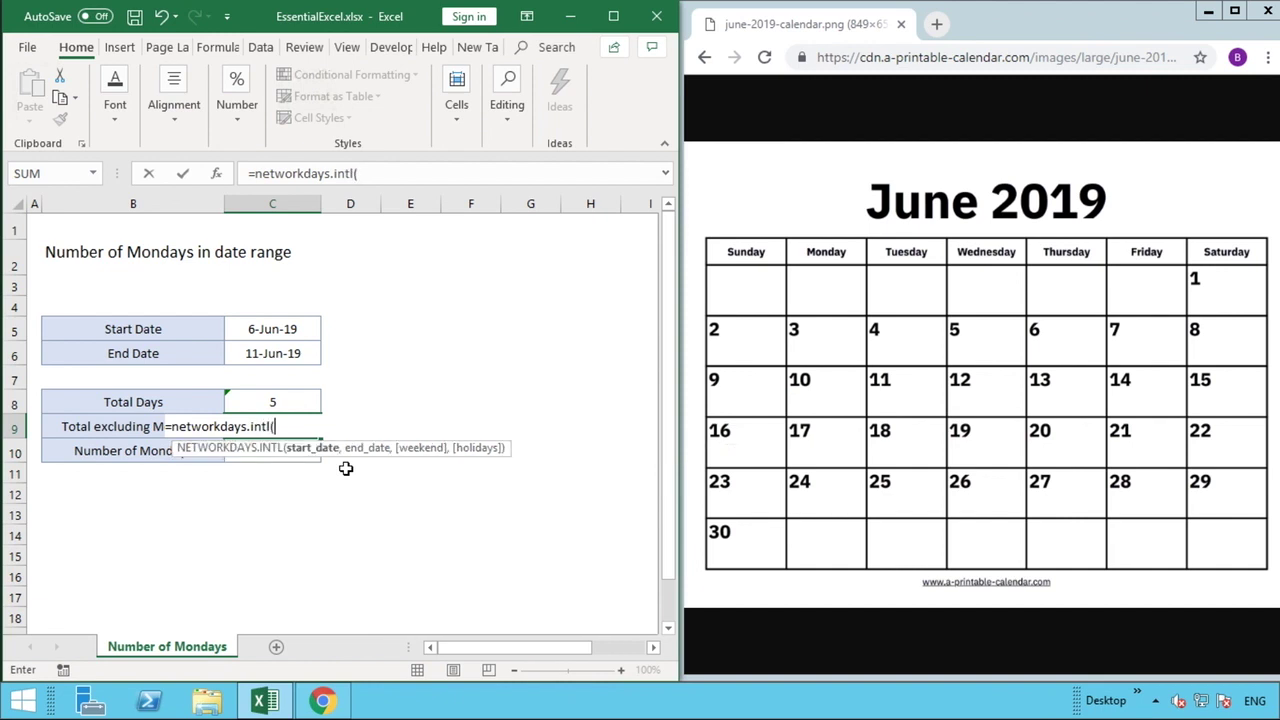
{"action": "left_click", "coordinate": [290, 328]}
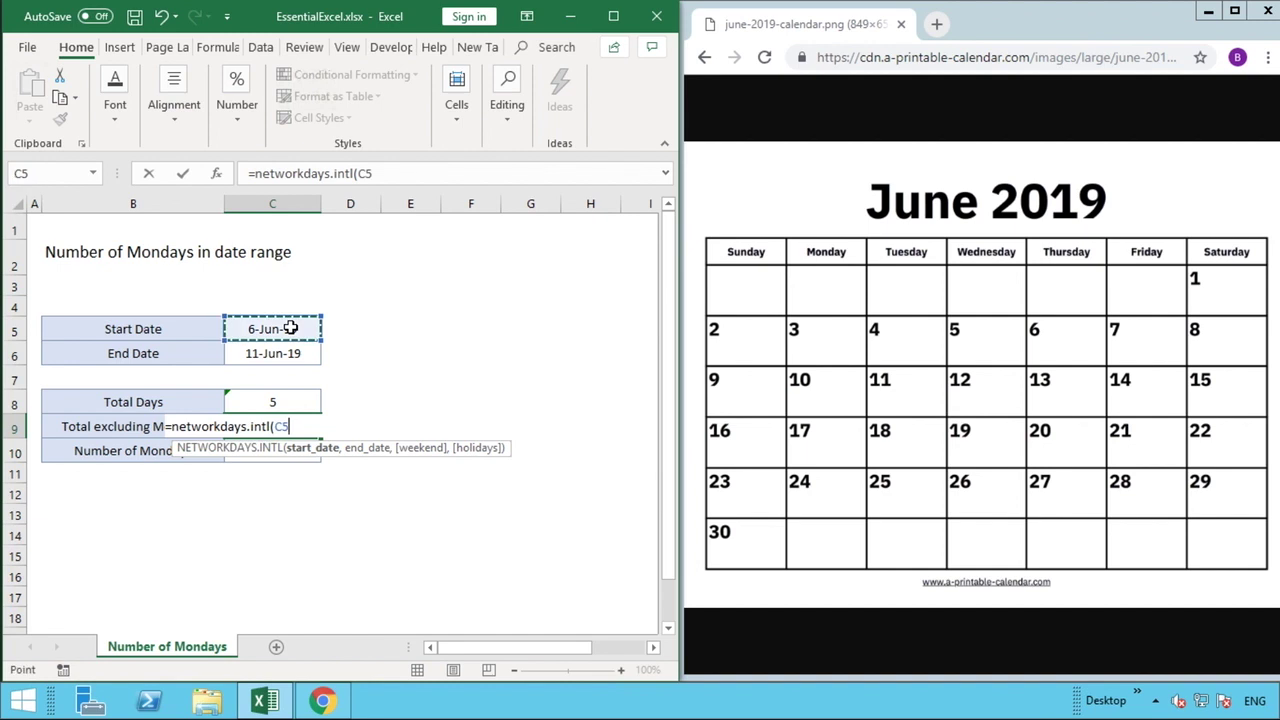
{"action": "type", "text": ","}
{"action": "left_click", "coordinate": [289, 355]}
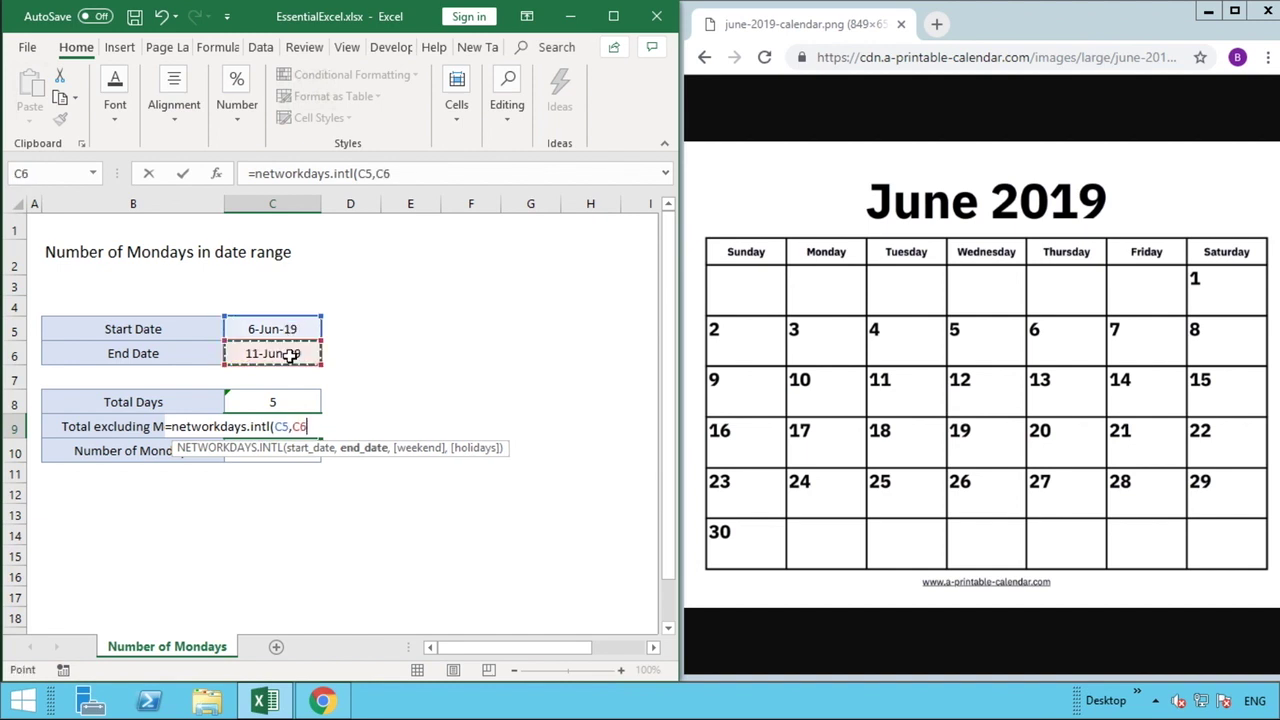
{"action": "type", "text": ","}
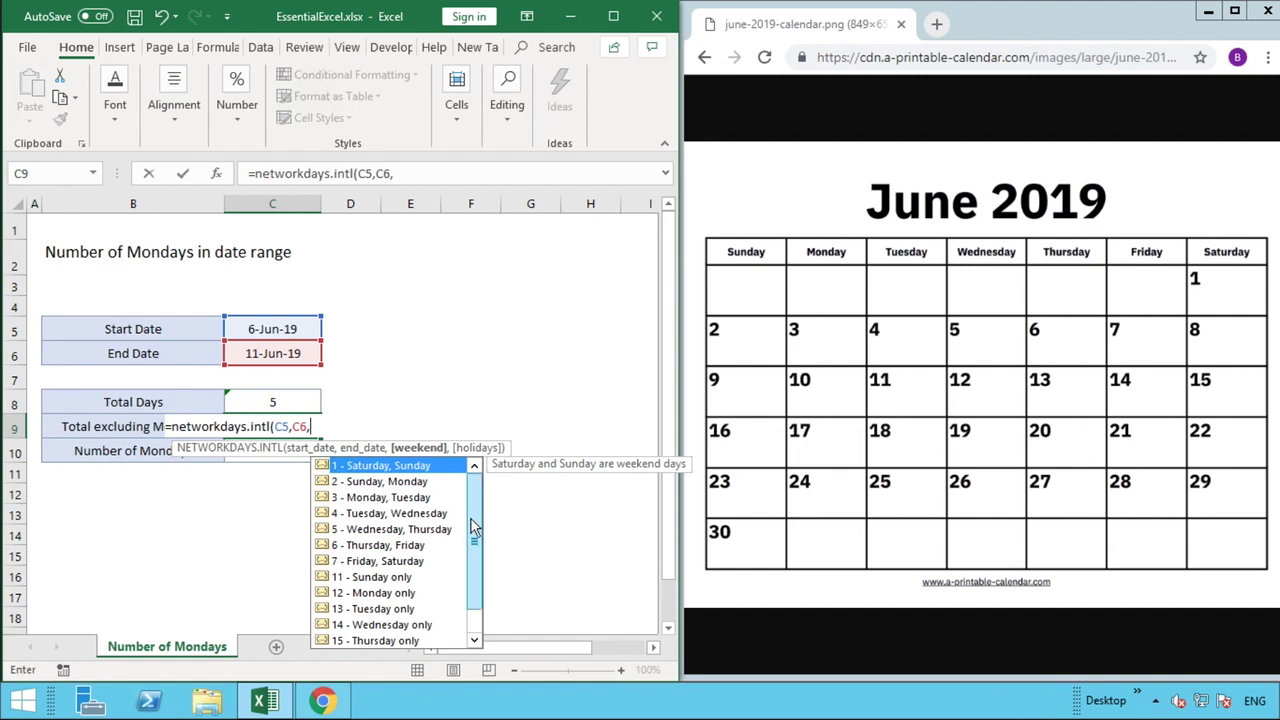
{"action": "scroll", "coordinate": [474, 527], "scroll_direction": "down", "scroll_amount": 1}
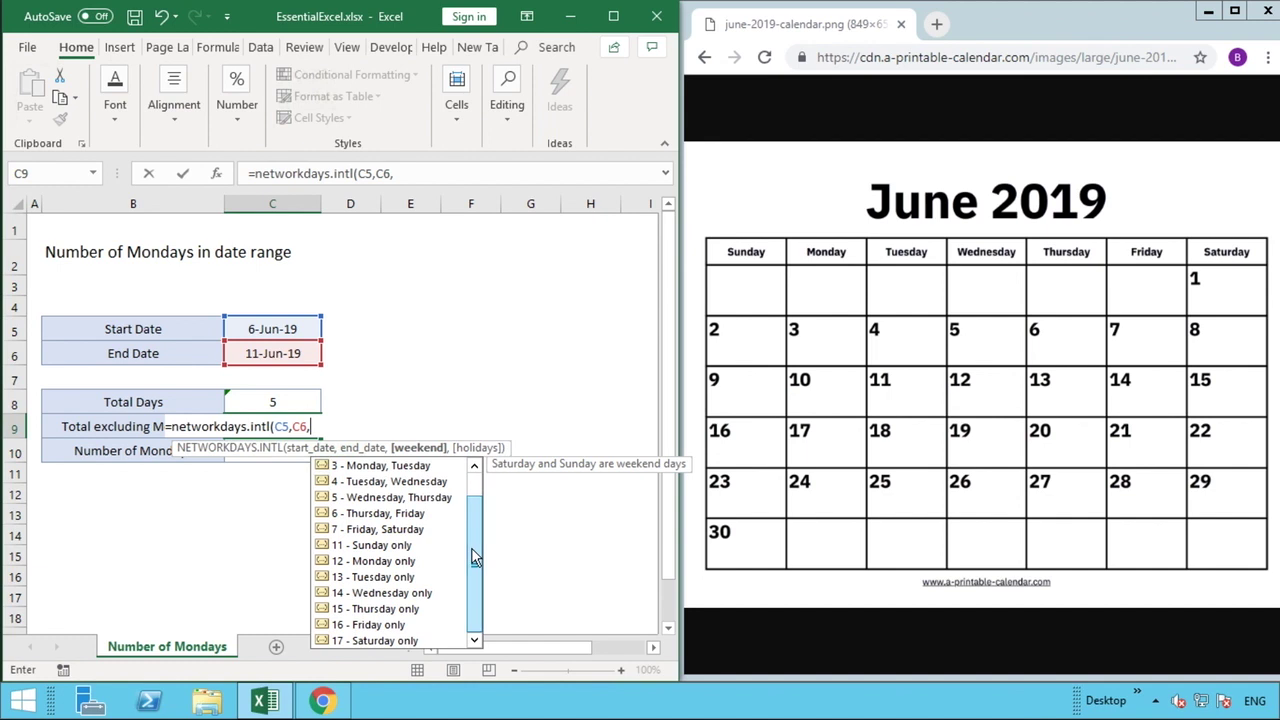
{"action": "left_click", "coordinate": [387, 562]}
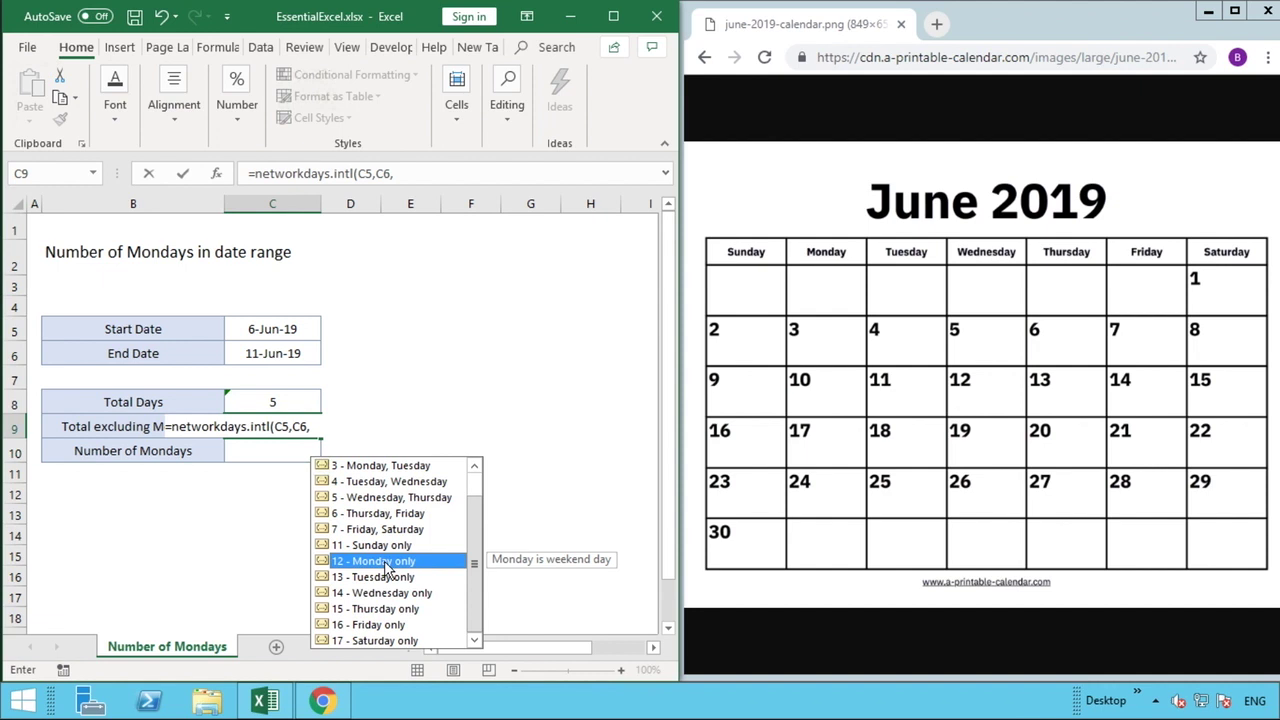
{"action": "double_click", "coordinate": [385, 562]}
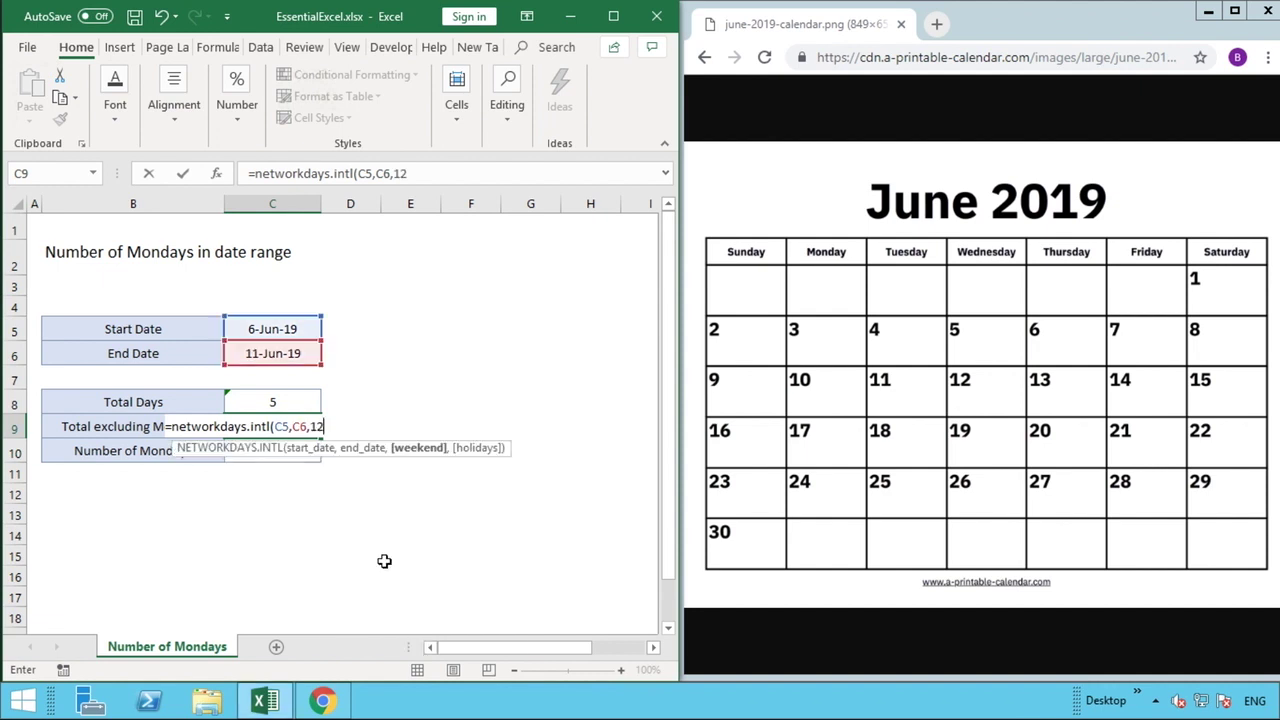
{"action": "type", "text": ")"}
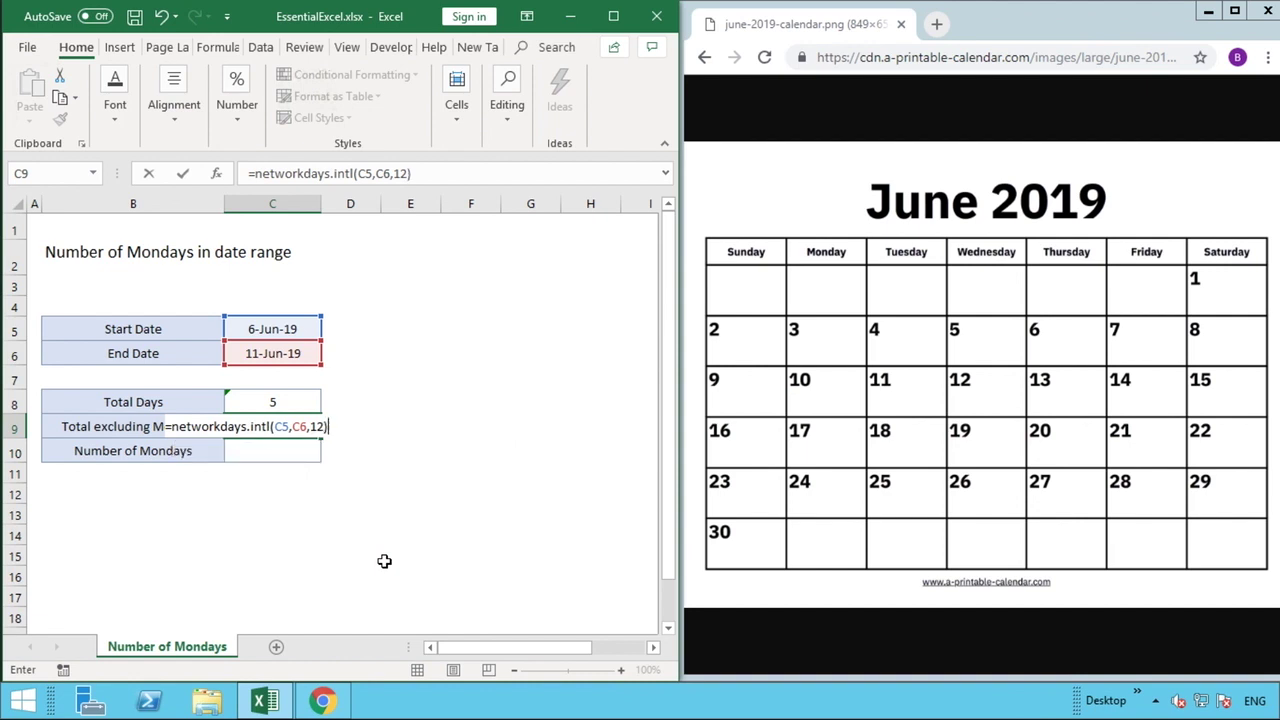
{"action": "key", "text": "Return"}
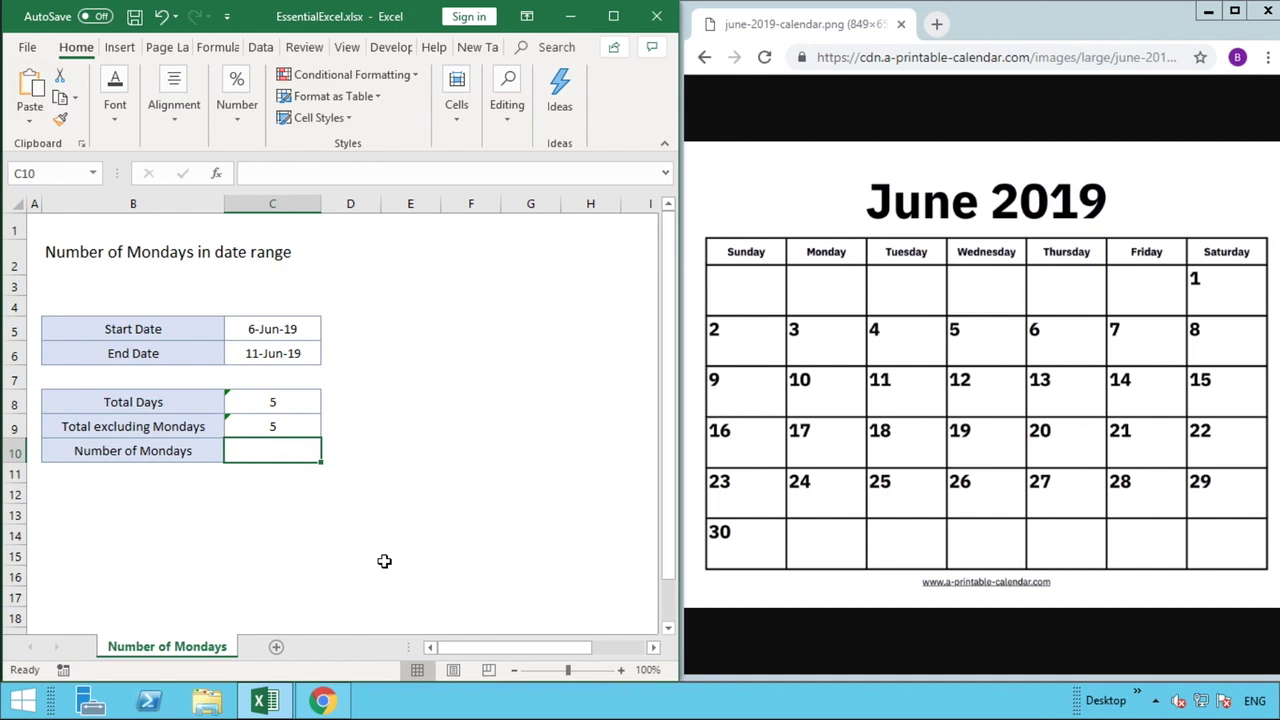
Step: Change the label in B9 to "Total days excluding Mondays"
{"action": "left_click", "coordinate": [296, 427]}
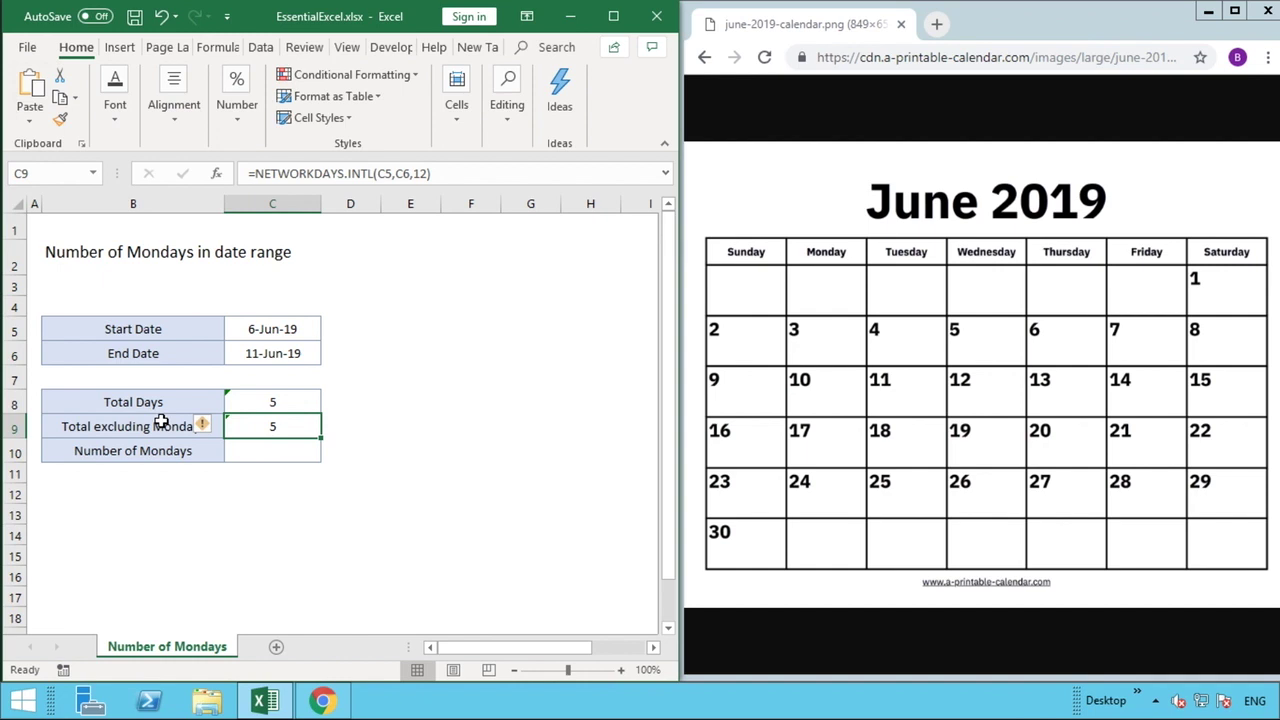
{"action": "double_click", "coordinate": [95, 427]}
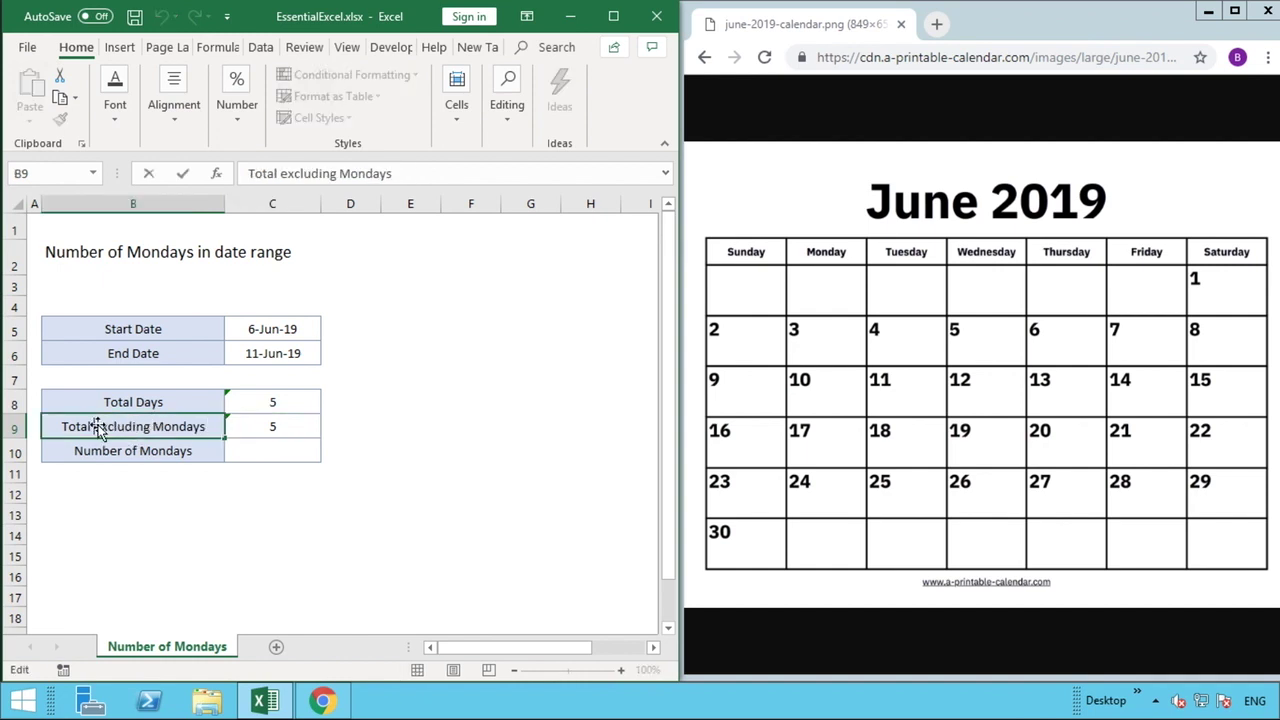
{"action": "type", "text": "days"}
{"action": "key", "text": "Return"}
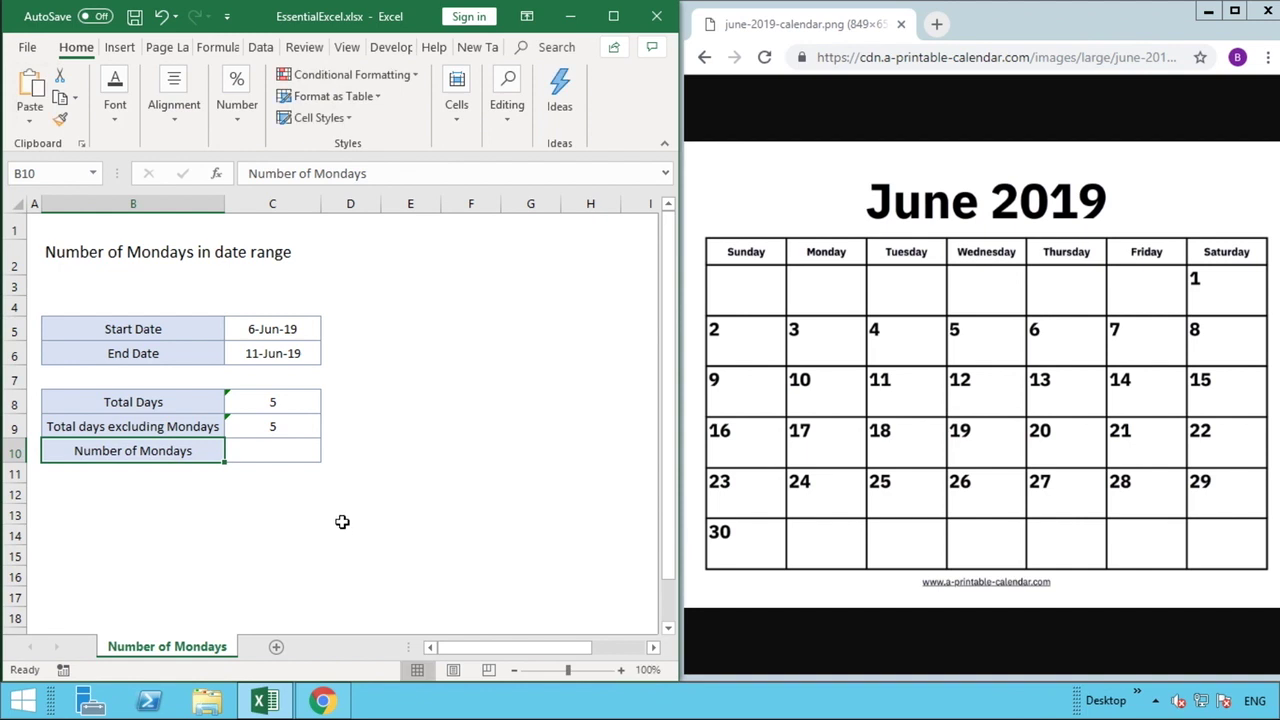
Step: Change the Total Days formula in C8 to =C6-C5+1 so that both the start and end dates are counted
{"action": "left_click", "coordinate": [287, 426]}
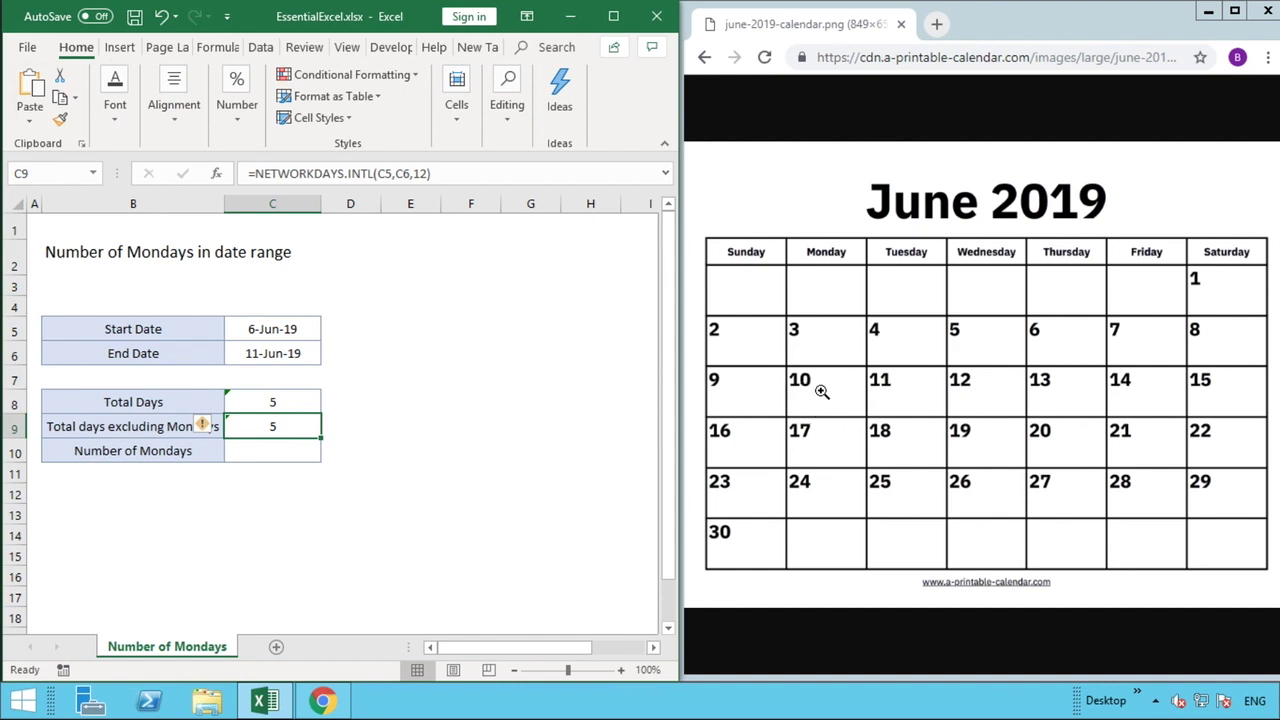
{"action": "left_click", "coordinate": [301, 401]}
{"action": "left_click", "coordinate": [300, 427]}
{"action": "left_click", "coordinate": [290, 401]}
{"action": "left_click", "coordinate": [293, 425]}
{"action": "left_click", "coordinate": [290, 401]}
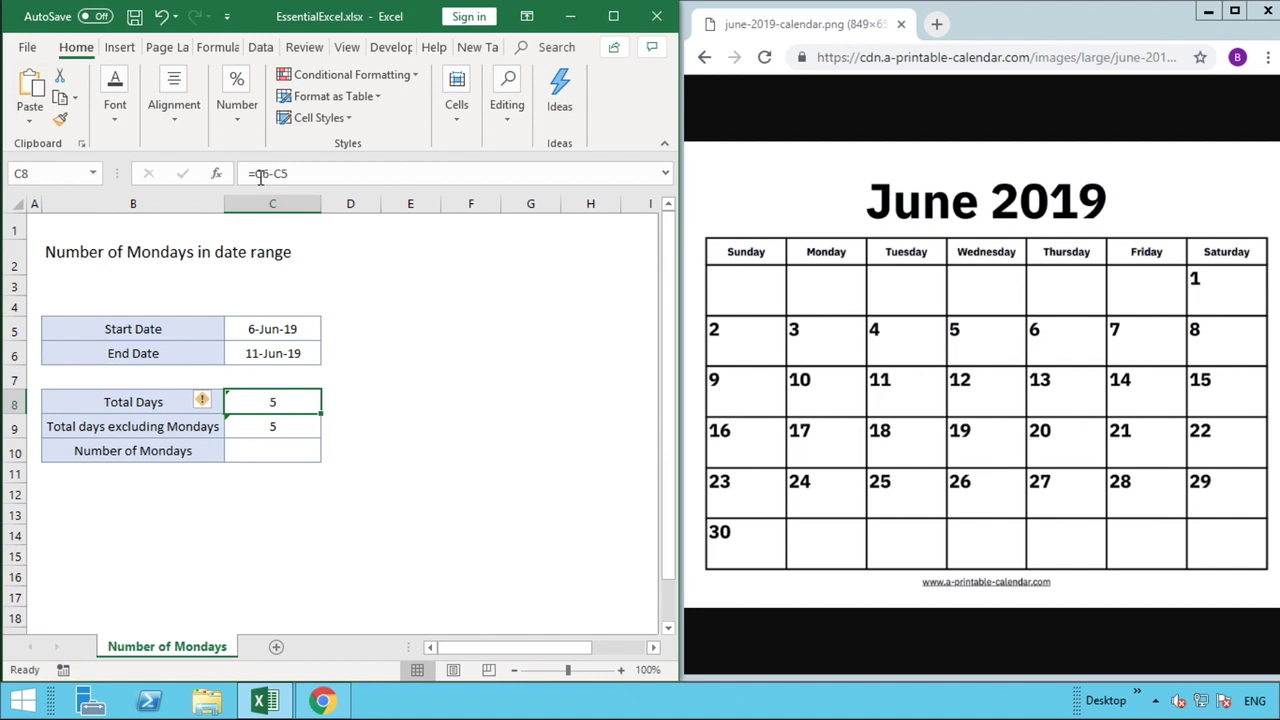
{"action": "left_click", "coordinate": [303, 175]}
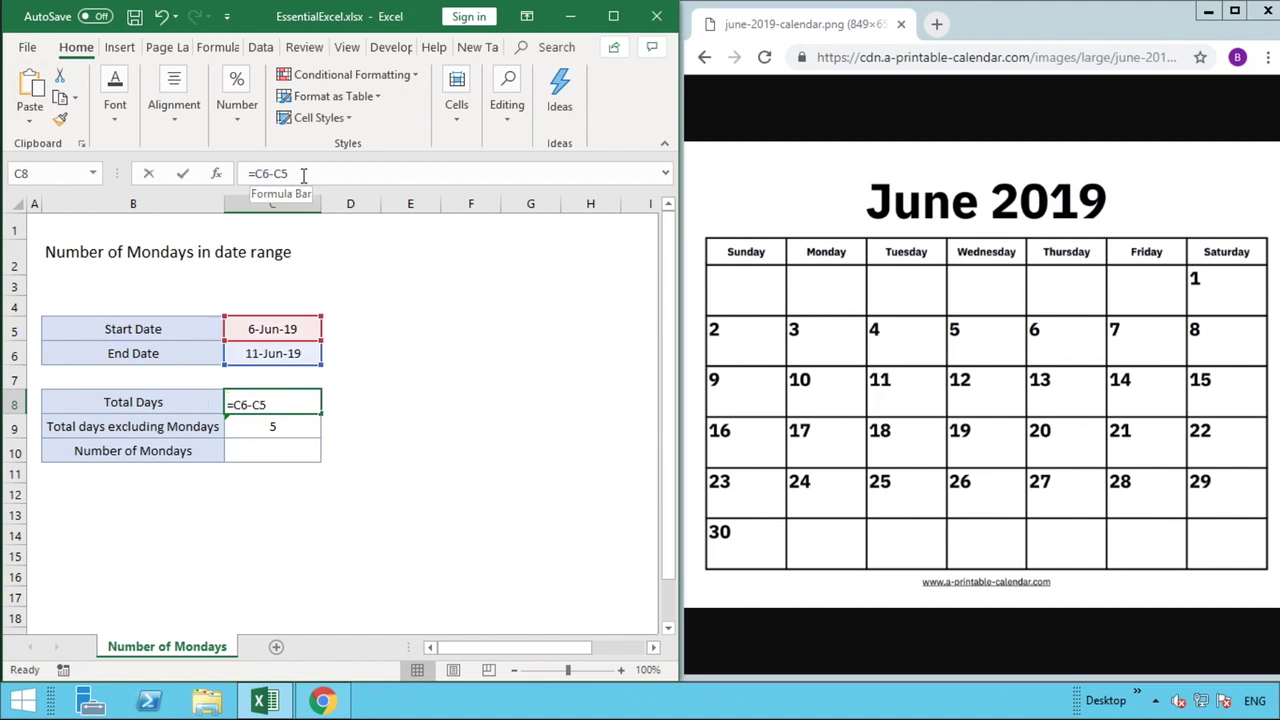
{"action": "type", "text": "+"}
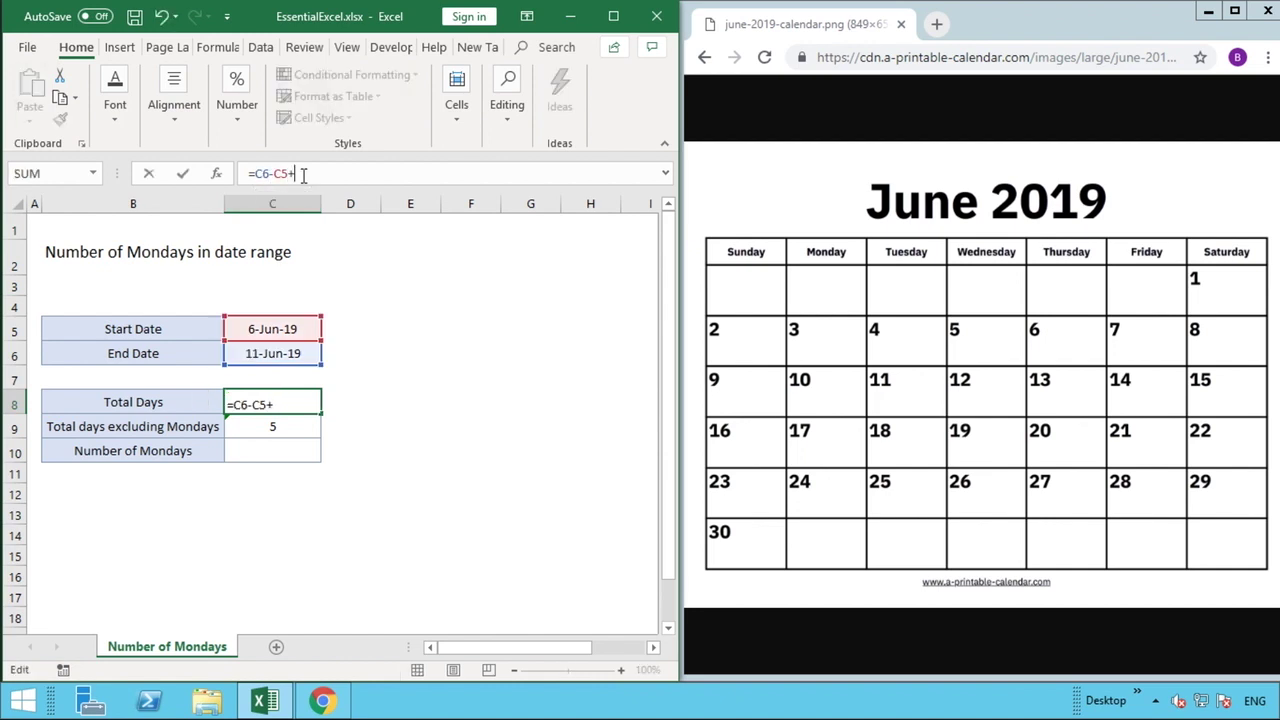
{"action": "type", "text": "1"}
{"action": "key", "text": "Return"}
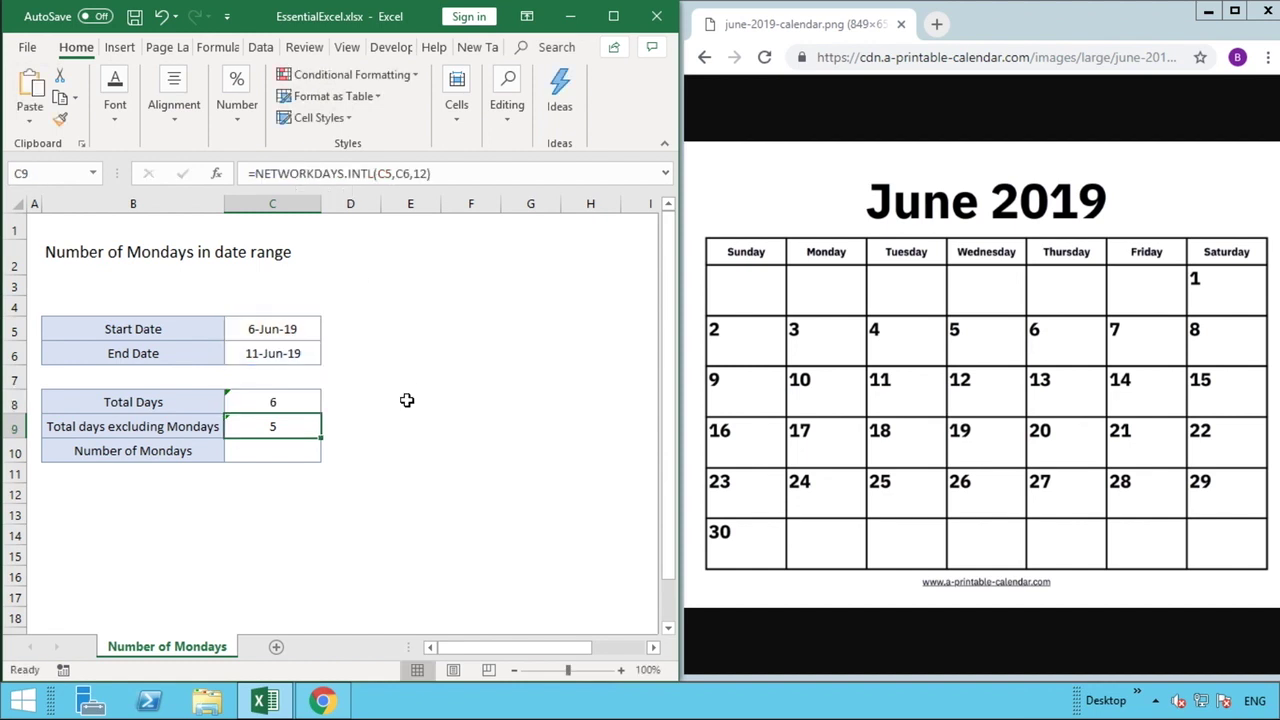
Step: Calculate Number of Mondays in C10 by subtracting the total excluding Mondays from Total Days with =C8-C9
{"action": "left_click", "coordinate": [306, 331]}
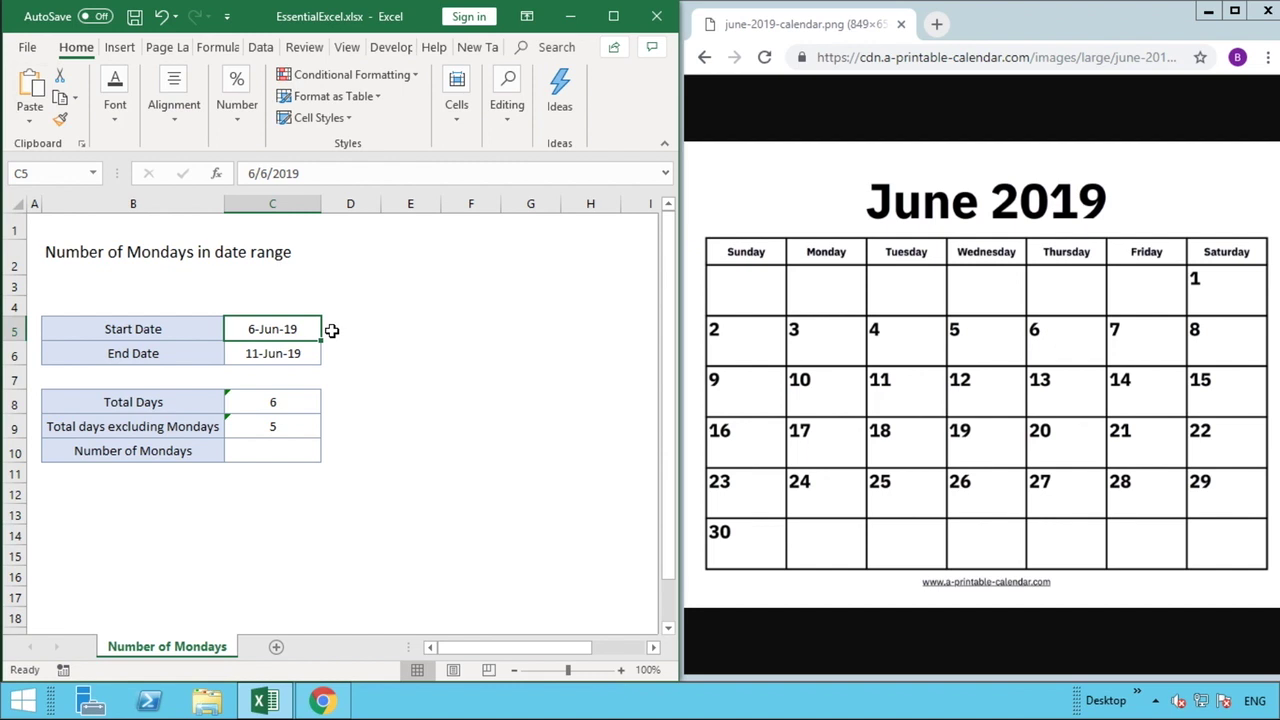
{"action": "left_click", "coordinate": [275, 400]}
{"action": "left_click", "coordinate": [309, 426]}
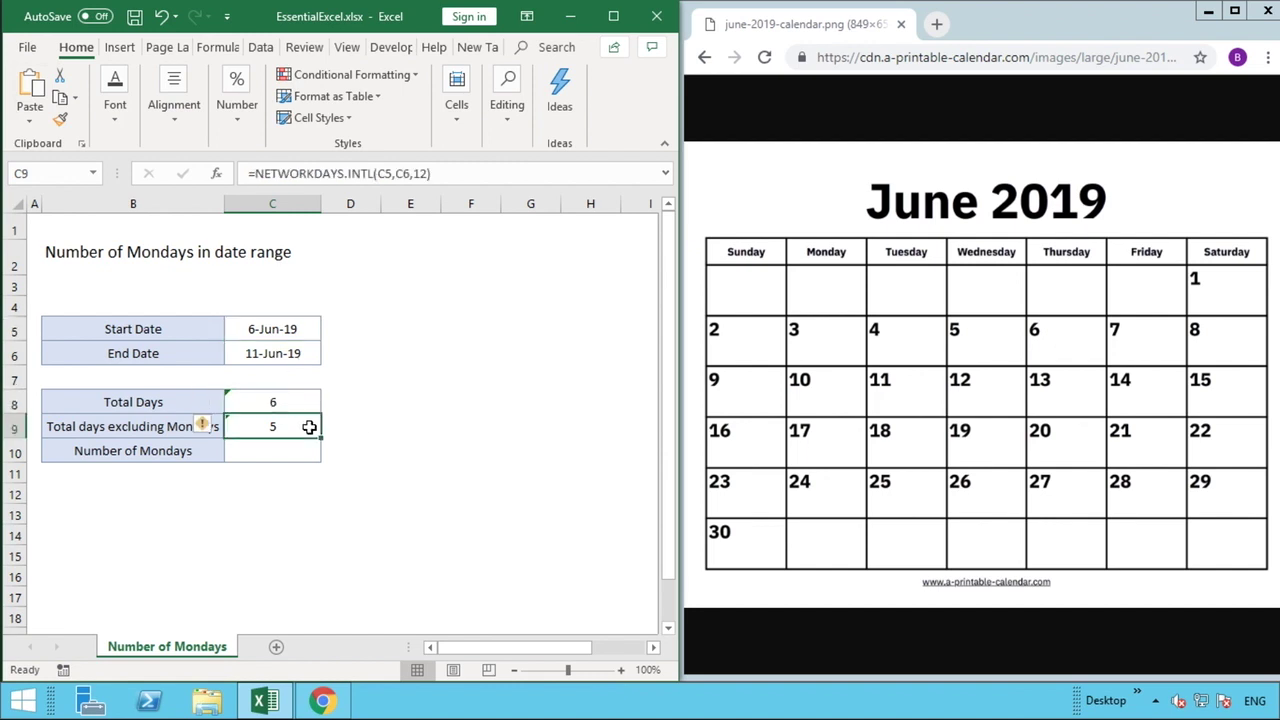
{"action": "left_click", "coordinate": [289, 405]}
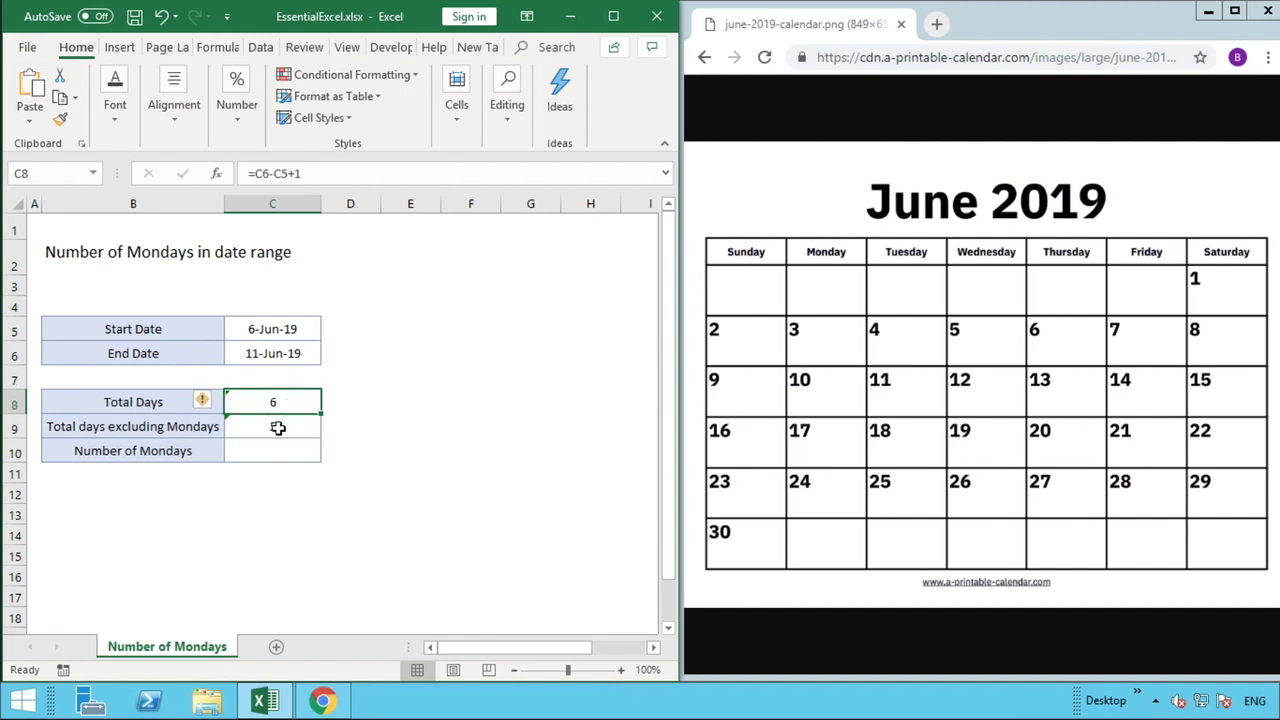
{"action": "left_click", "coordinate": [278, 427]}
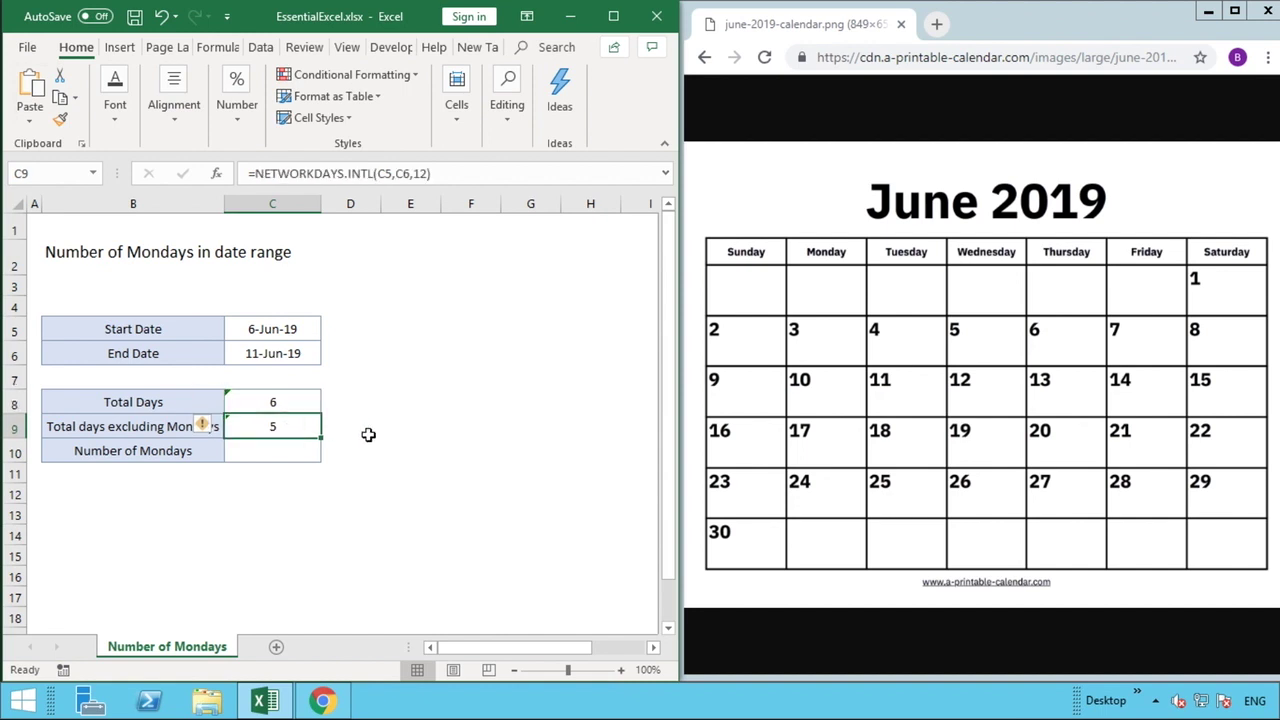
{"action": "left_click", "coordinate": [273, 451]}
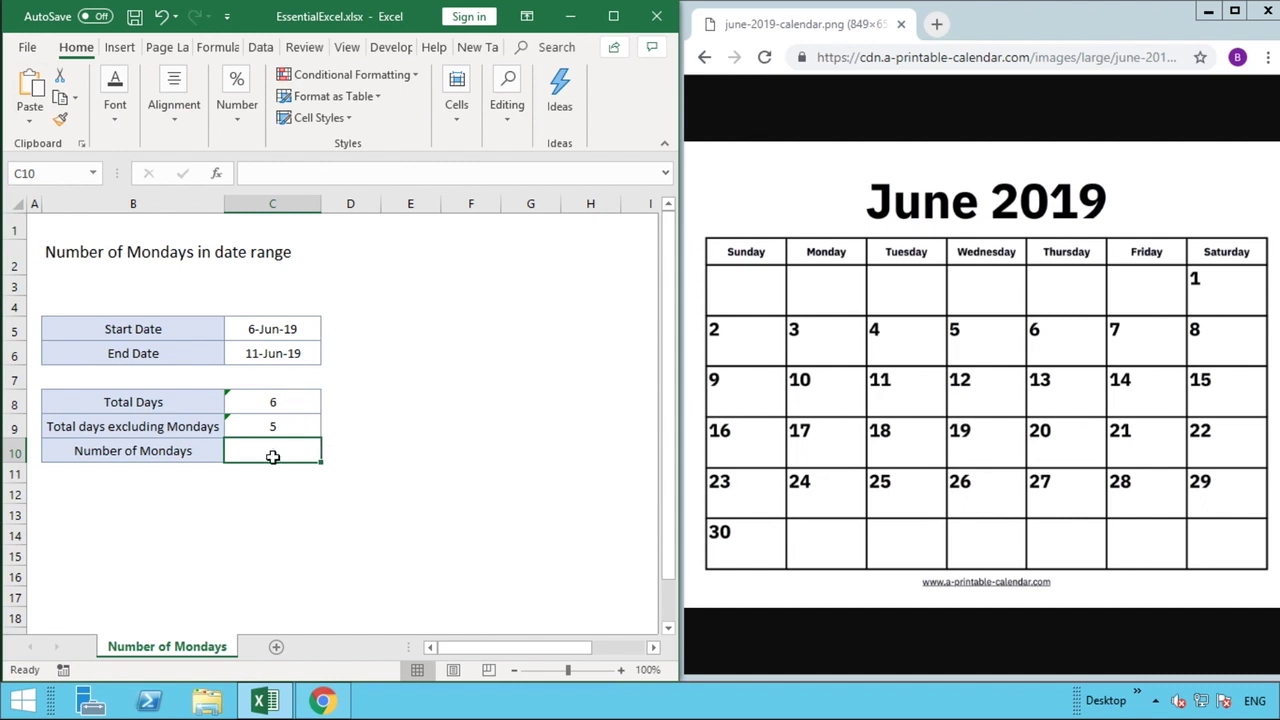
{"action": "type", "text": "="}
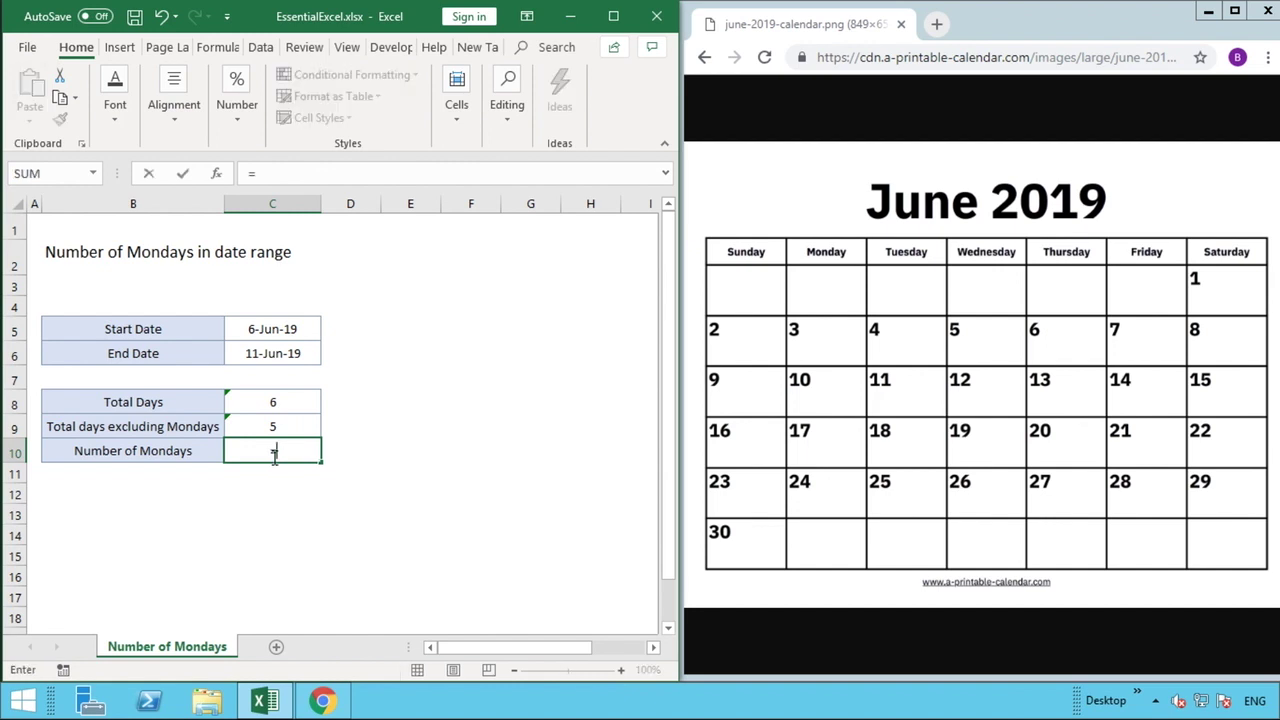
{"action": "left_click", "coordinate": [265, 401]}
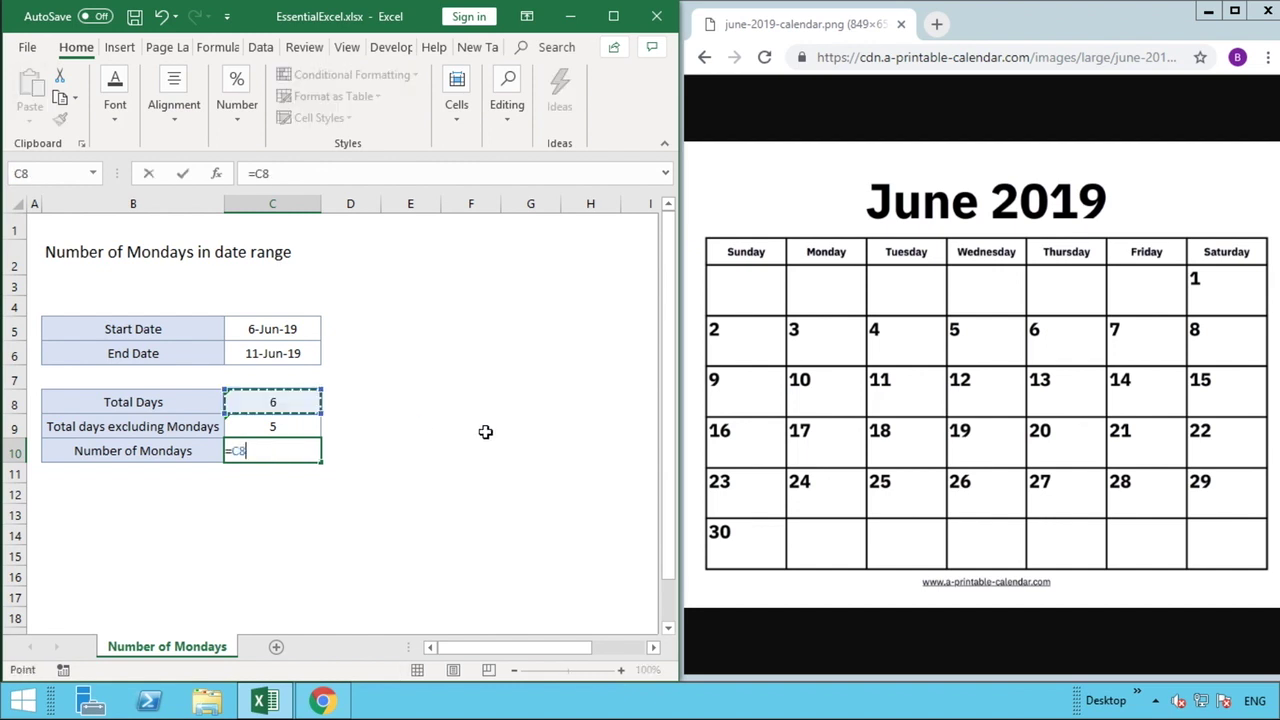
{"action": "type", "text": "-"}
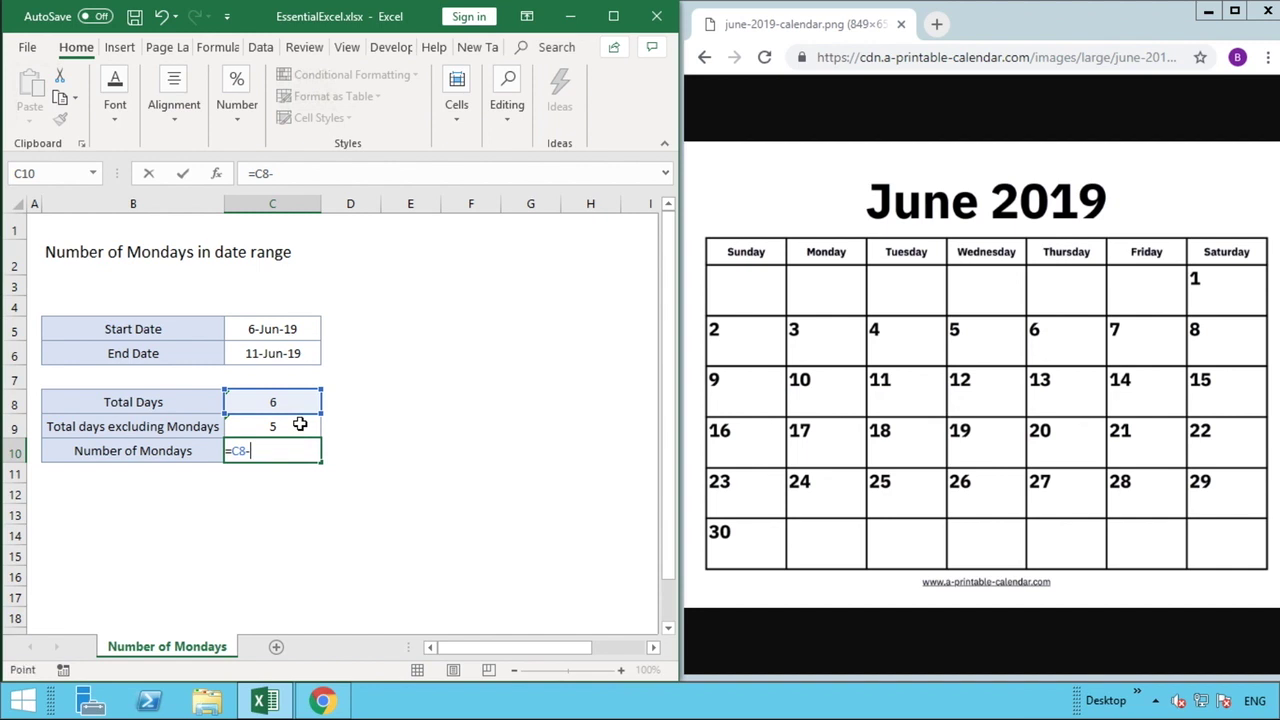
{"action": "left_click", "coordinate": [300, 425]}
{"action": "key", "text": "Return"}
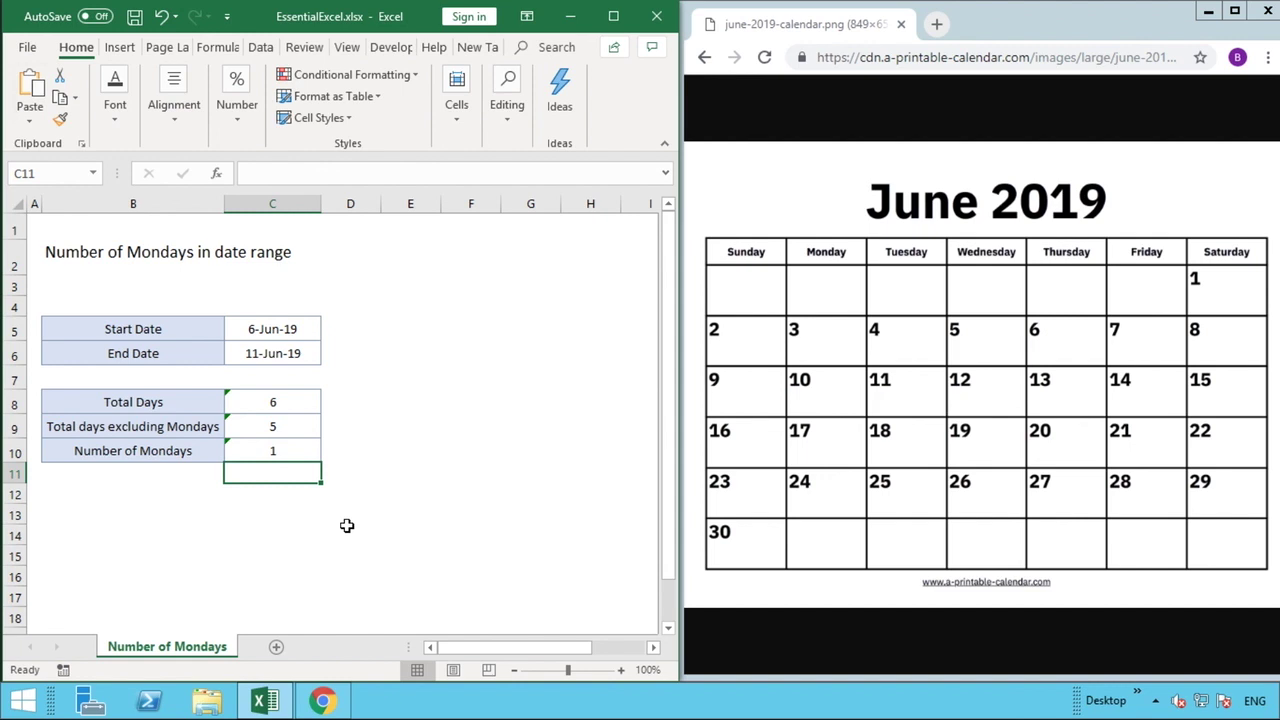
Step: Change the End Date in C6 to 25 June 2019 to test the calculation on a longer range
{"action": "left_click", "coordinate": [274, 328]}
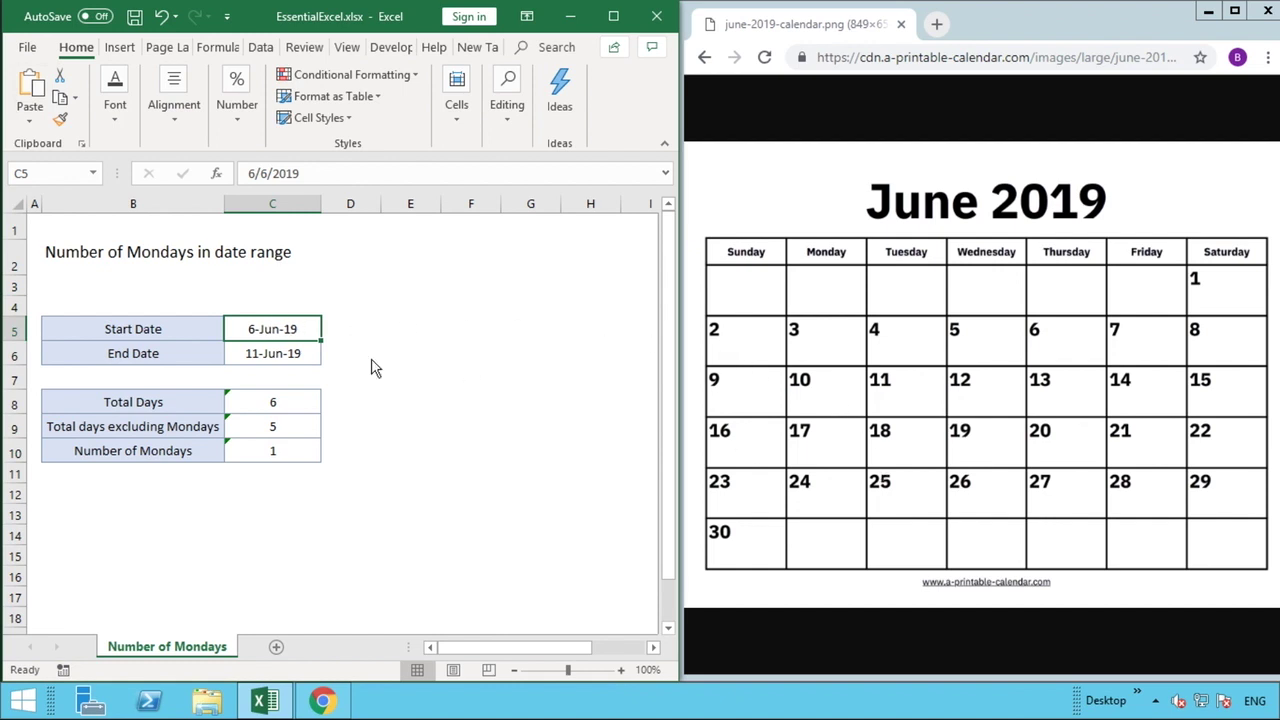
{"action": "left_click", "coordinate": [285, 357]}
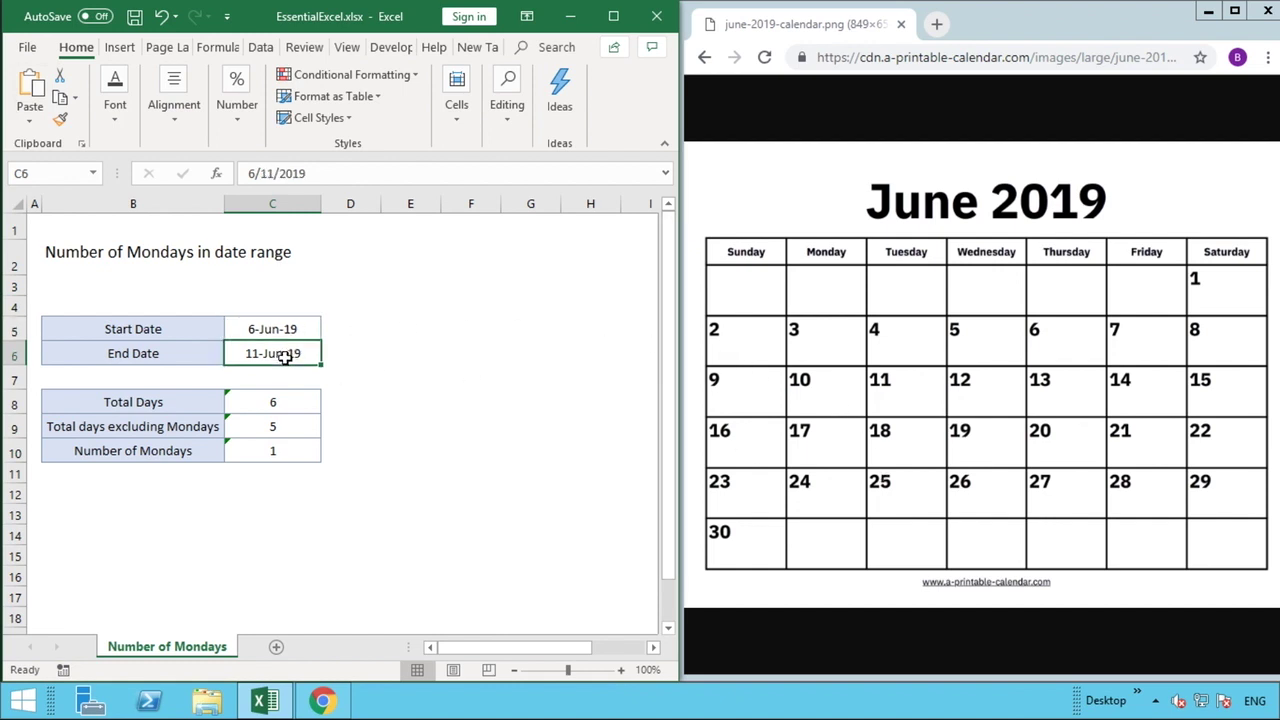
{"action": "left_click", "coordinate": [271, 174]}
{"action": "key", "text": "BackSpace"}
{"action": "key", "text": "BackSpace"}
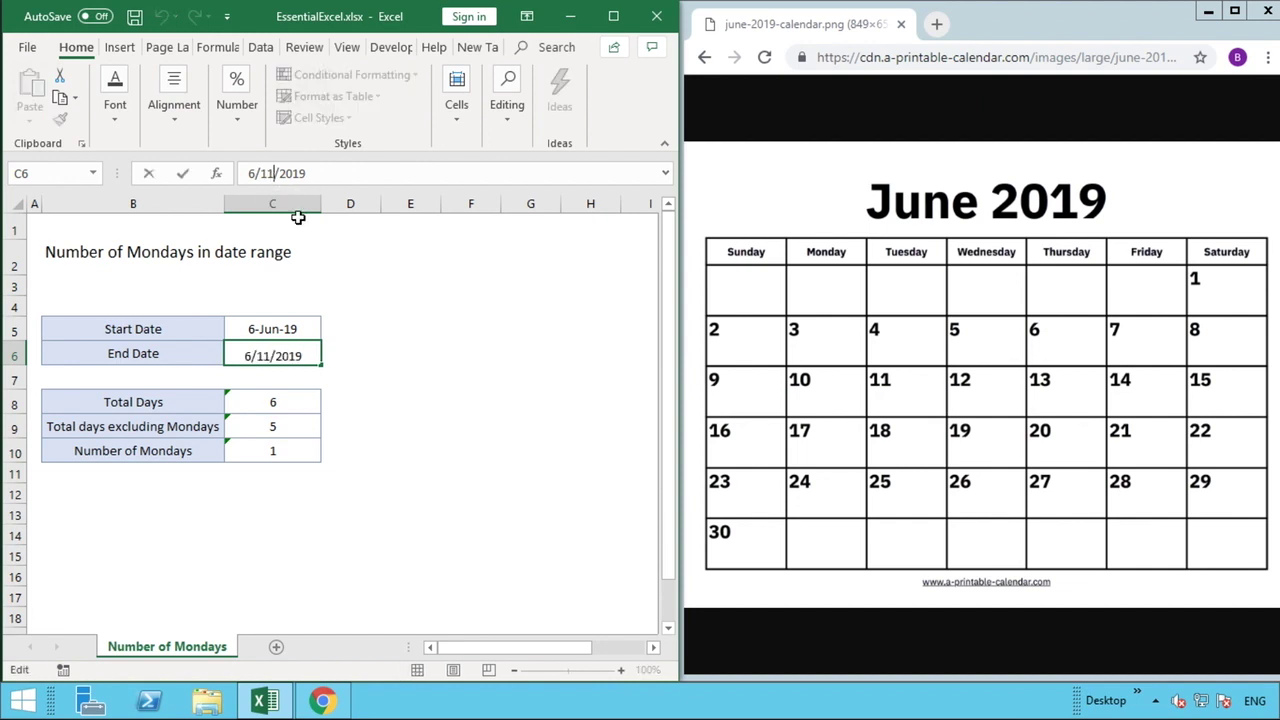
{"action": "type", "text": "25"}
{"action": "key", "text": "Return"}
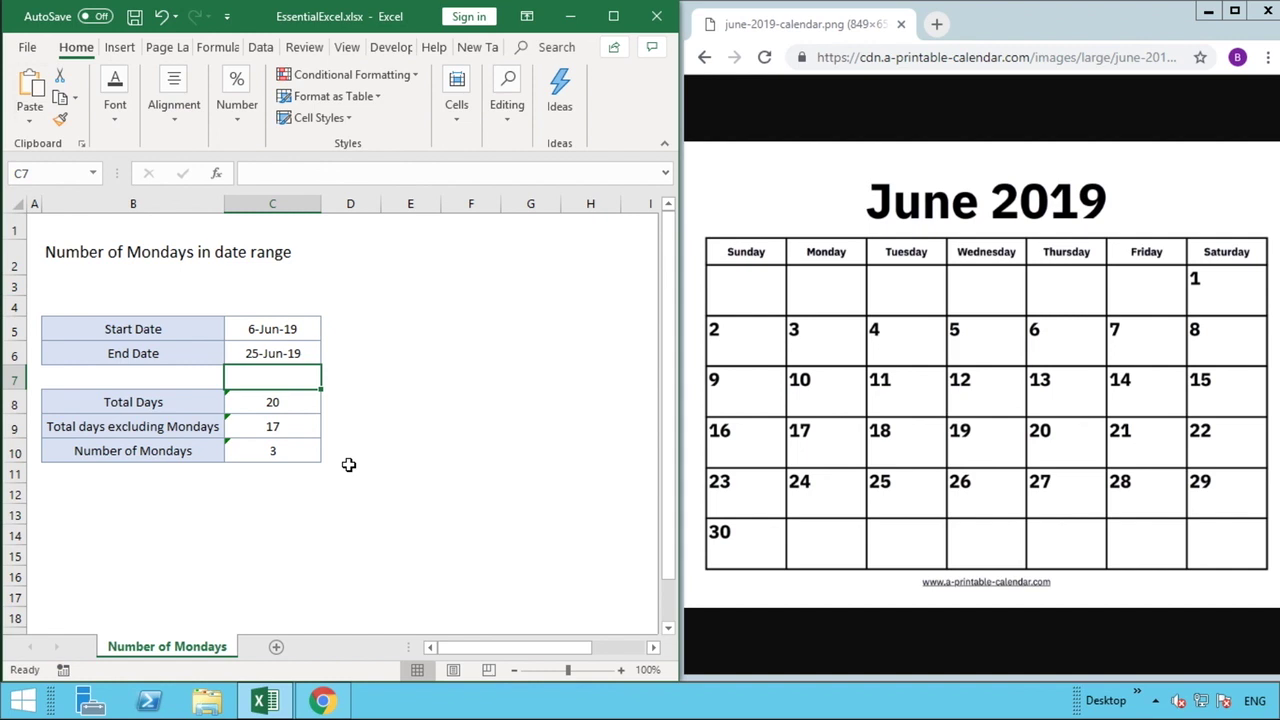
Step: Examine Total Days, Total days excluding Mondays and Number of Mondays in C8 to C10 against the June 2019 calendar
{"action": "left_click", "coordinate": [331, 431]}
{"action": "left_click", "coordinate": [306, 403]}
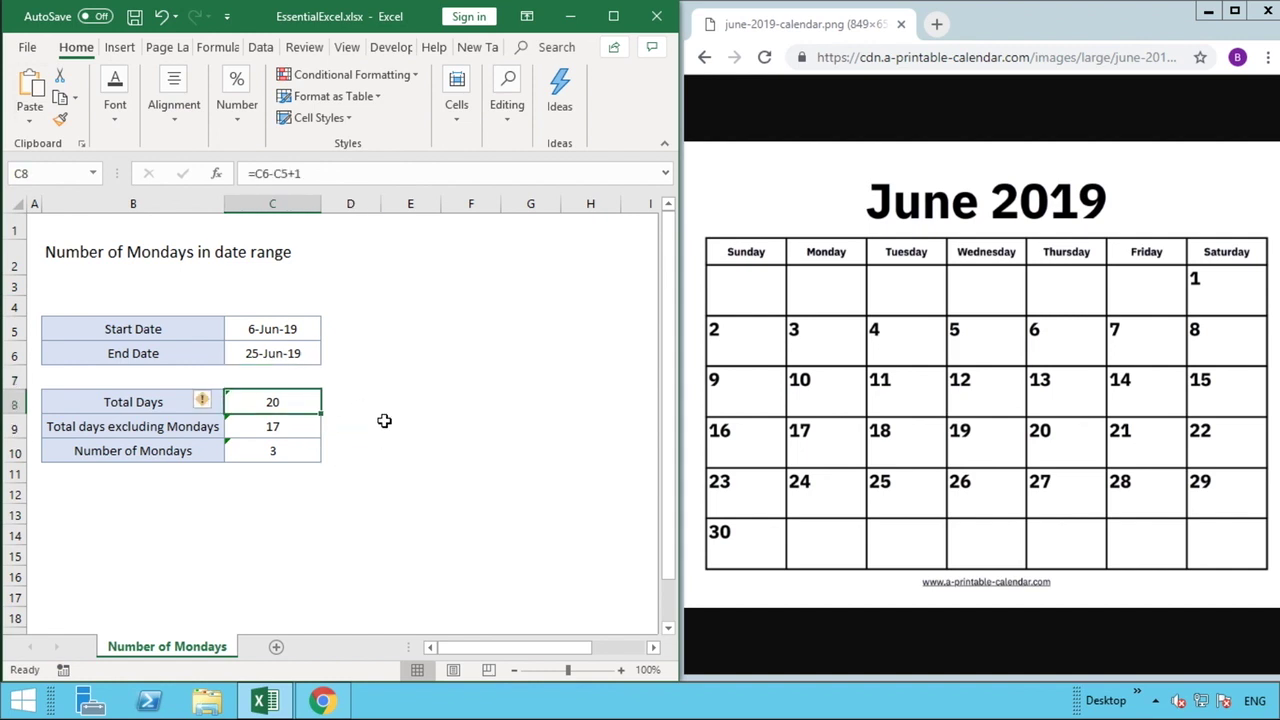
{"action": "left_click", "coordinate": [294, 426]}
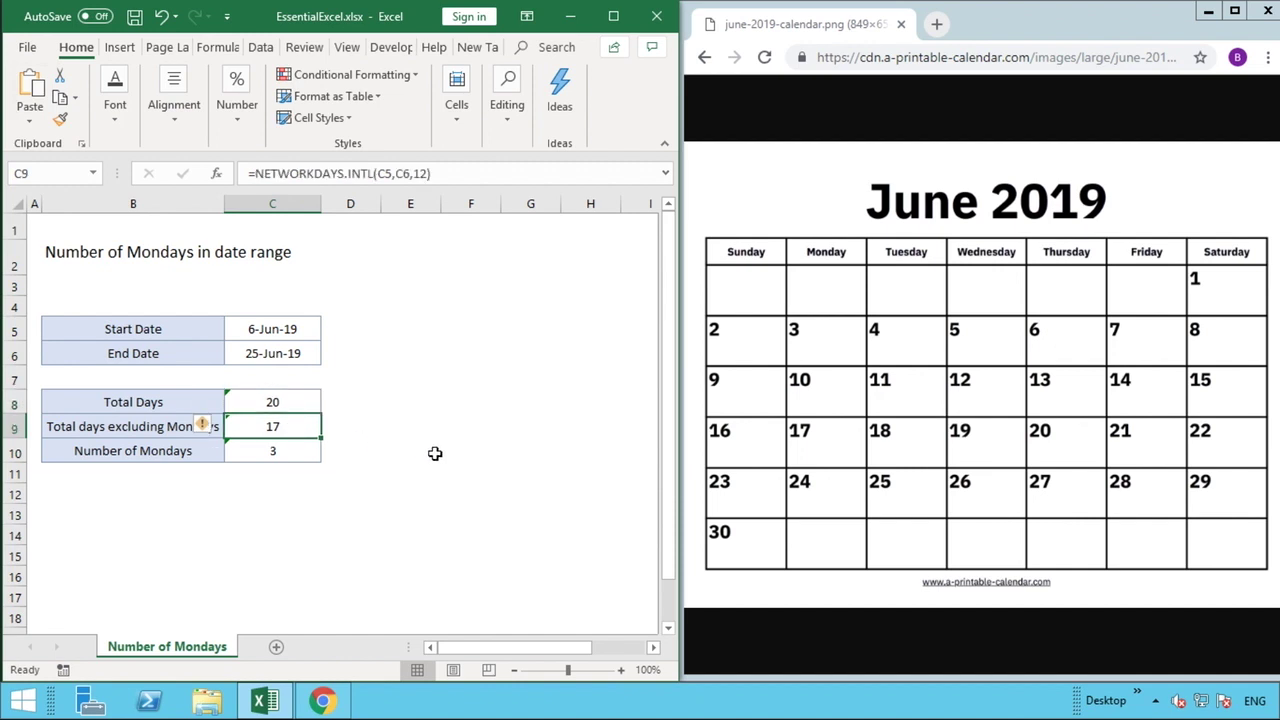
{"action": "left_click", "coordinate": [292, 451]}
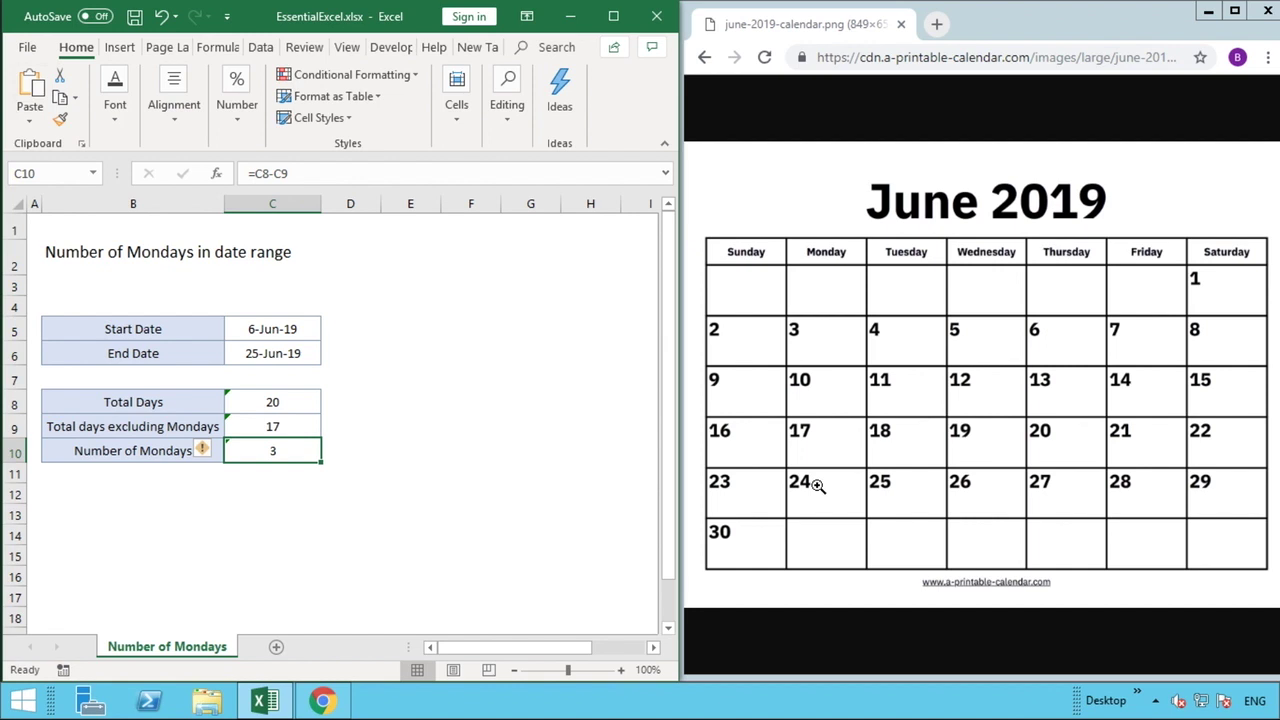
{"action": "left_click", "coordinate": [309, 424]}
{"action": "left_click", "coordinate": [306, 403]}
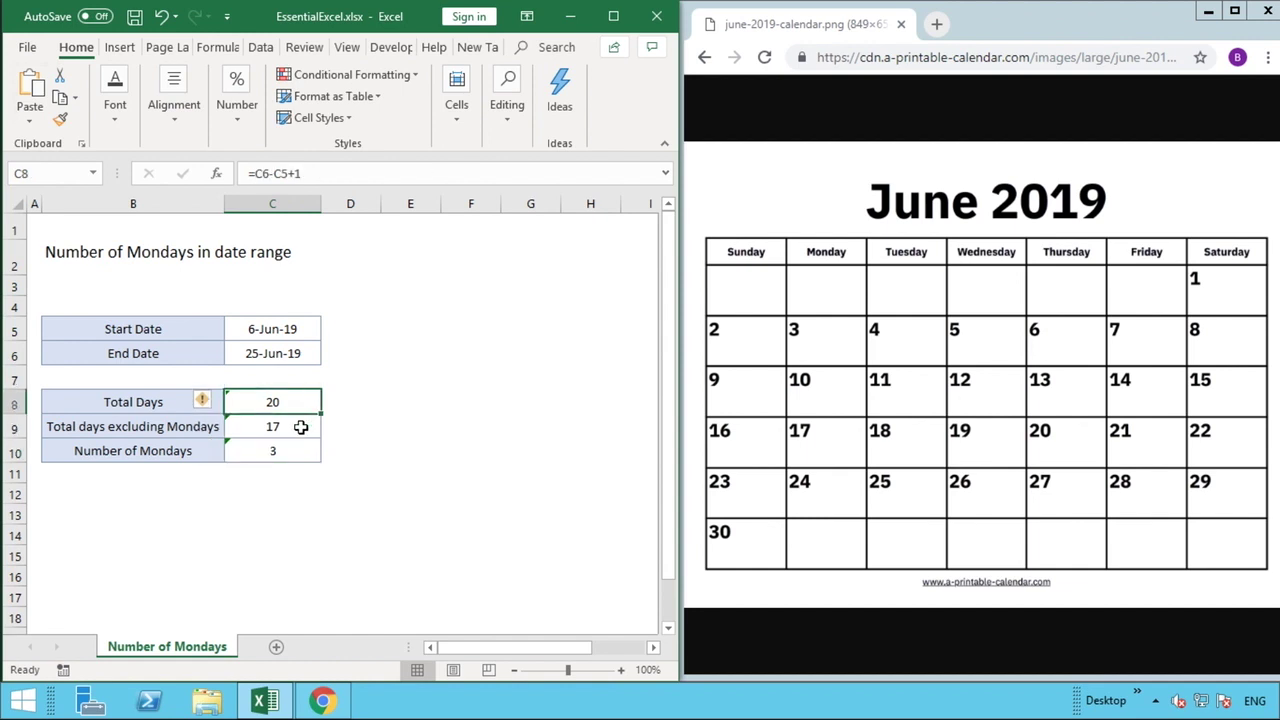
{"action": "left_click", "coordinate": [300, 432]}
{"action": "left_click", "coordinate": [298, 443]}
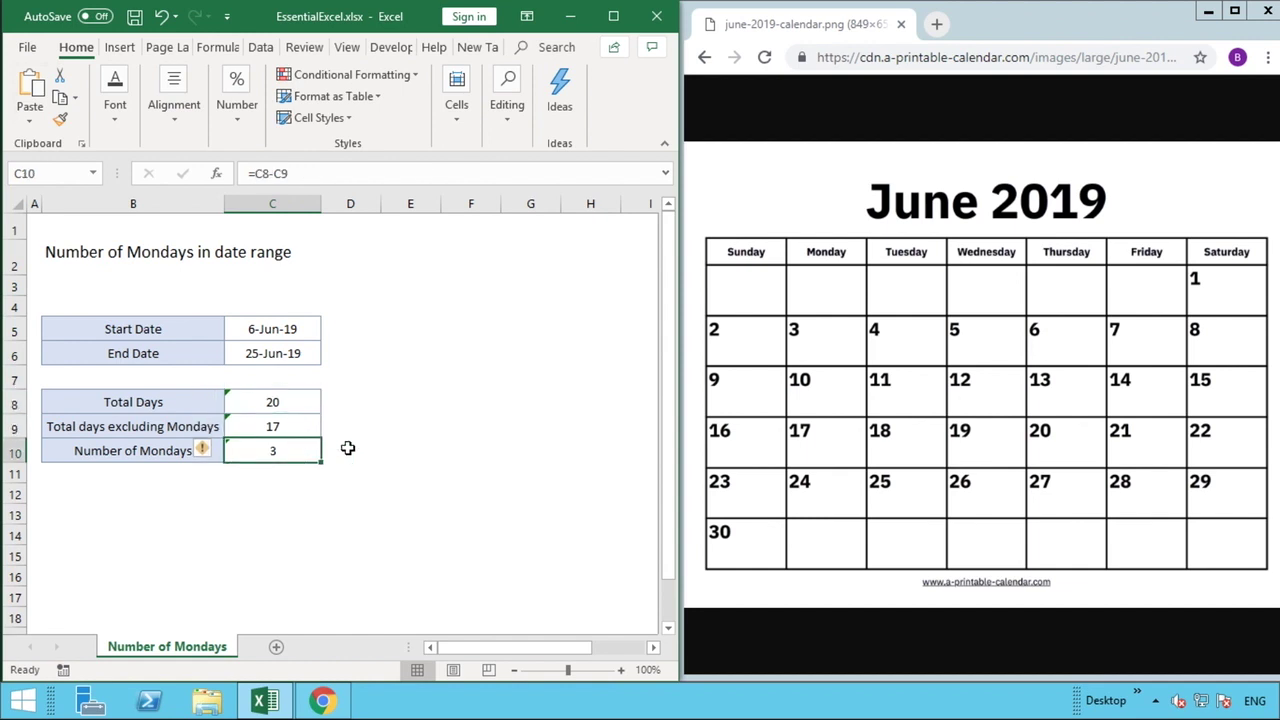